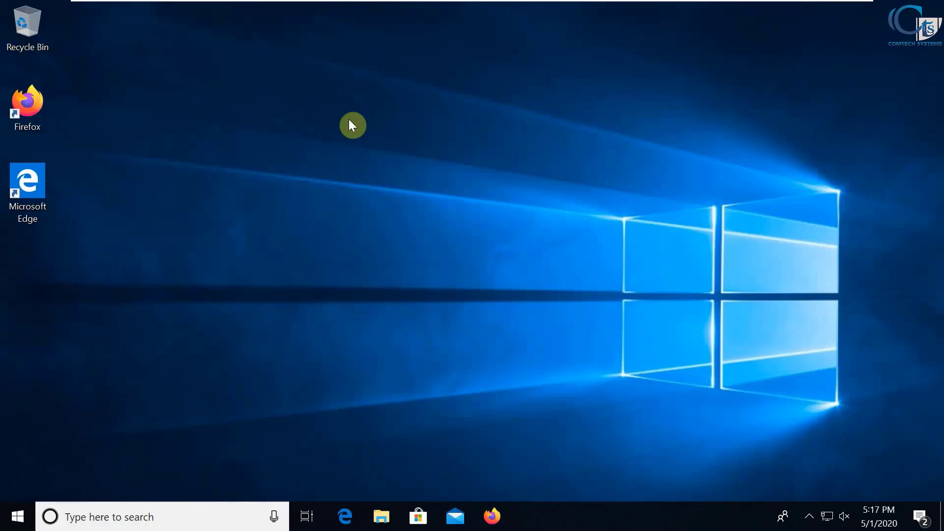
- Open Firefox, search Google for "tor" and go to the Download Tor Browser page on torproject.org
{"action": "double_click", "coordinate": [27, 104]}
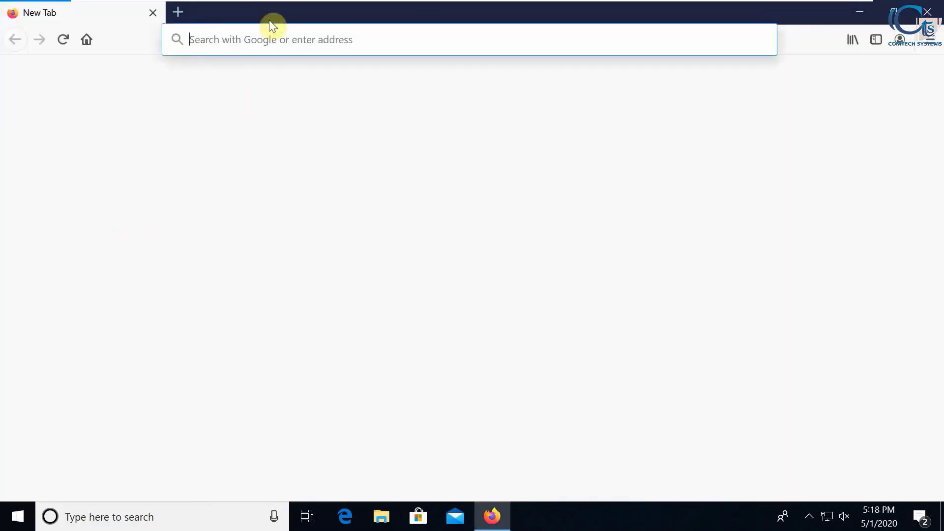
{"action": "left_click", "coordinate": [480, 48]}
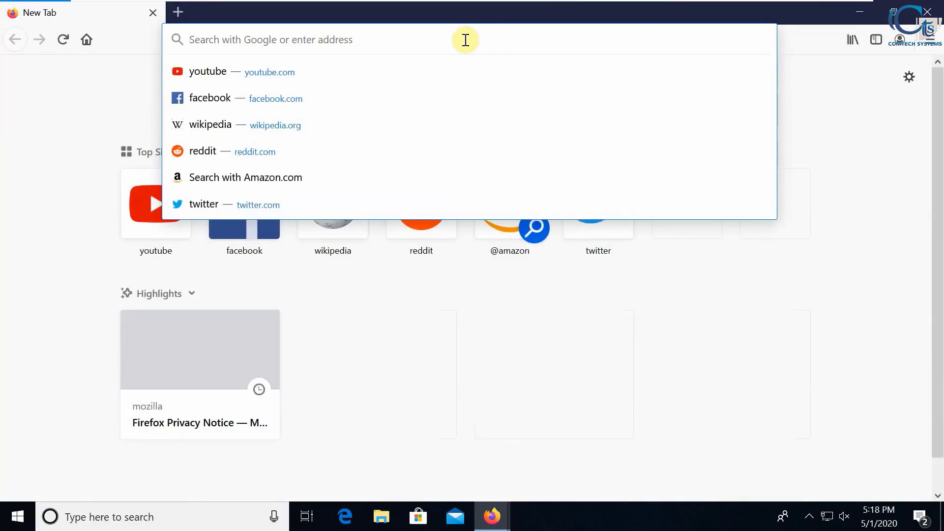
{"action": "type", "text": "tor"}
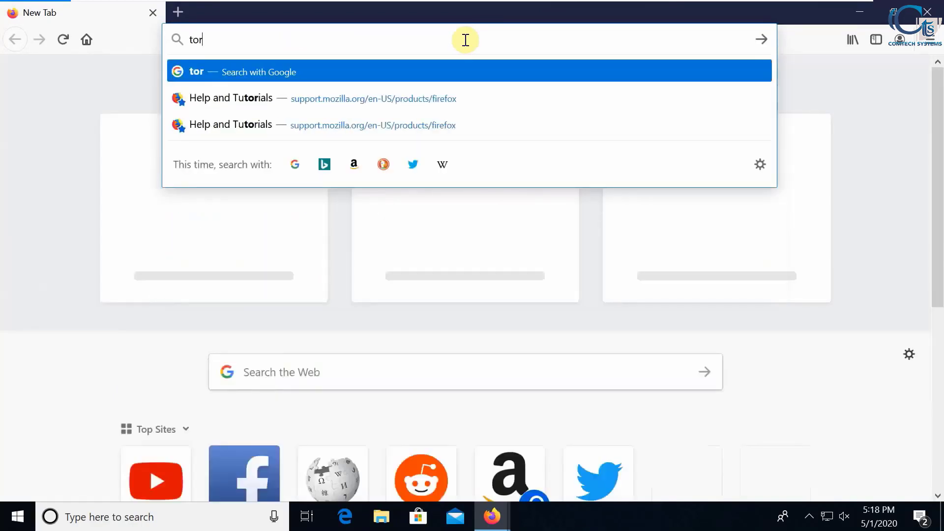
{"action": "key", "text": "Return"}
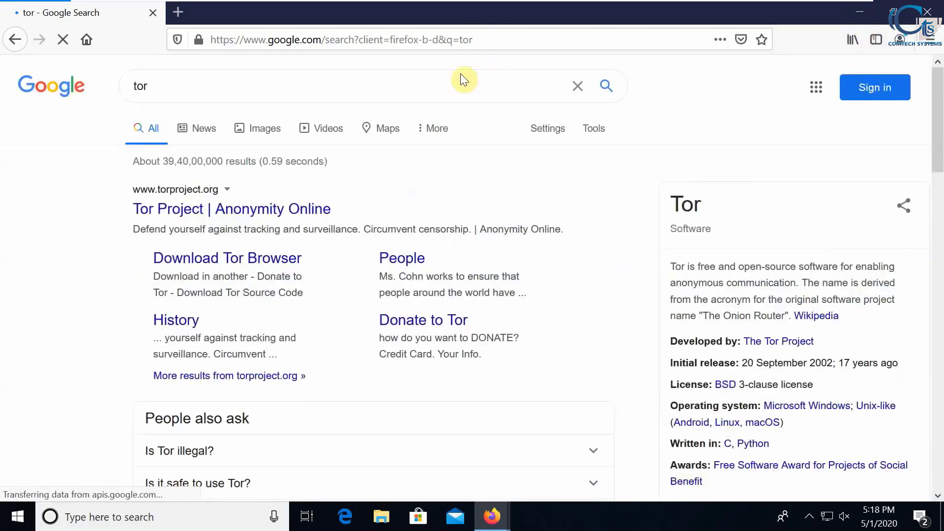
{"action": "left_click", "coordinate": [254, 259]}
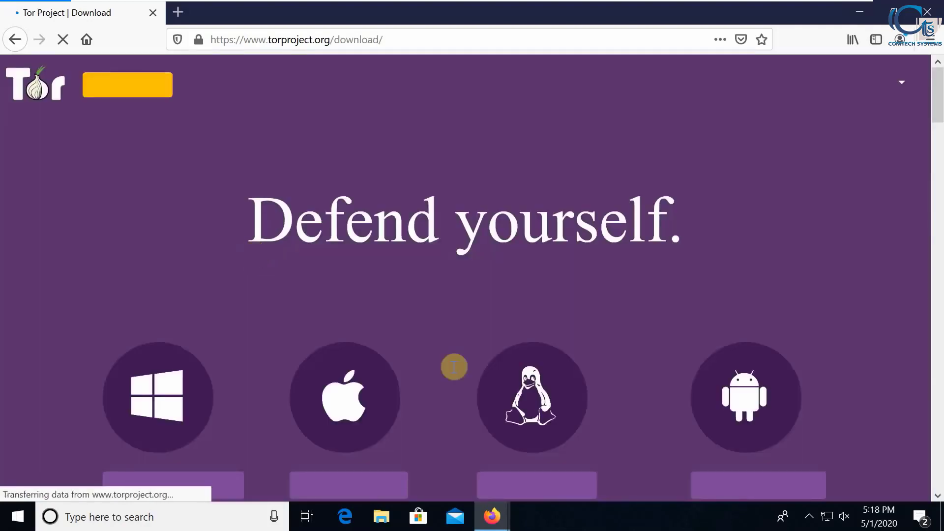
- Download the Windows version of Tor Browser and save the installer file
{"action": "scroll", "coordinate": [474, 352], "scroll_direction": "down", "scroll_amount": 5}
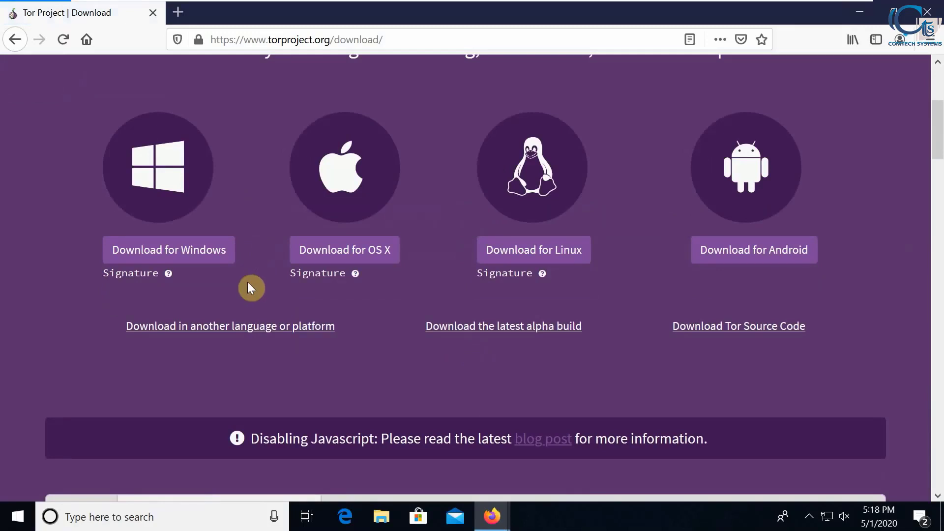
{"action": "left_click", "coordinate": [190, 252]}
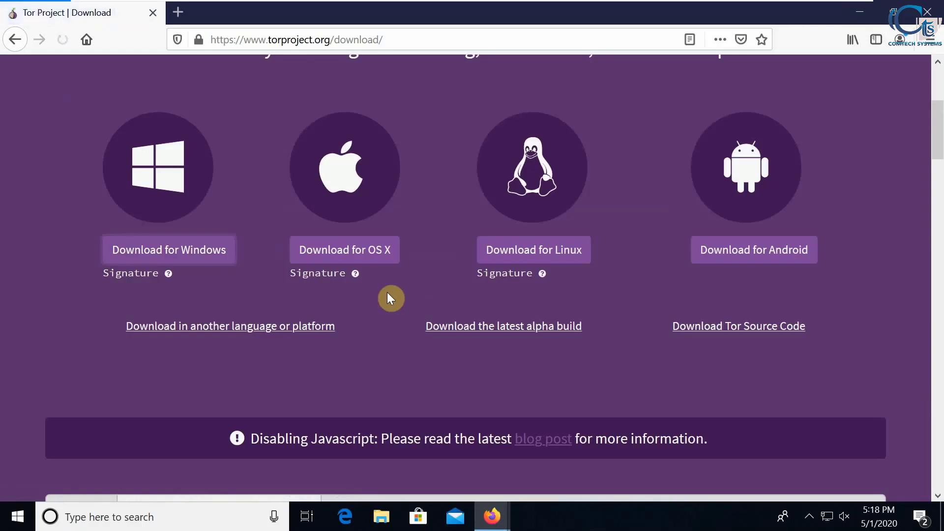
{"action": "left_click", "coordinate": [521, 304]}
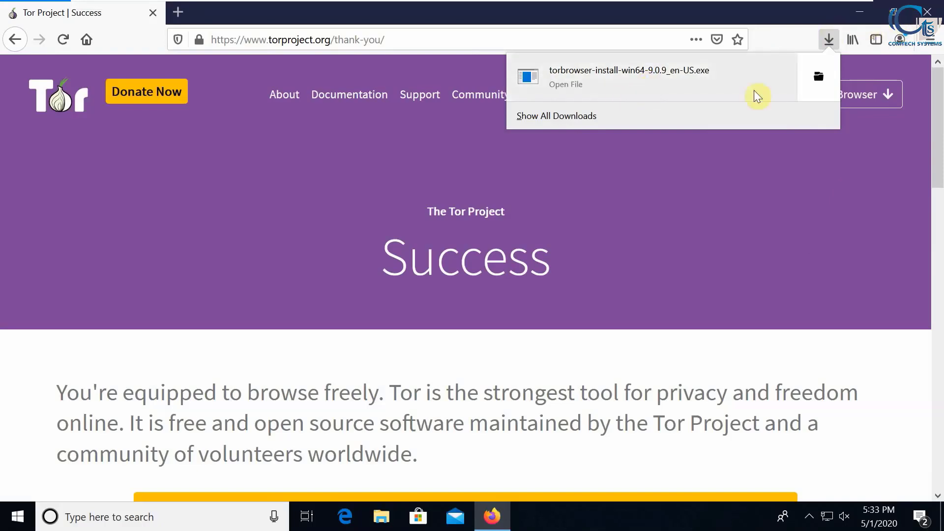
- Run torbrowser-install-win64-9.0.9_en-US from the Downloads folder and install Tor Browser in English to the default destination folder
{"action": "left_click", "coordinate": [829, 78]}
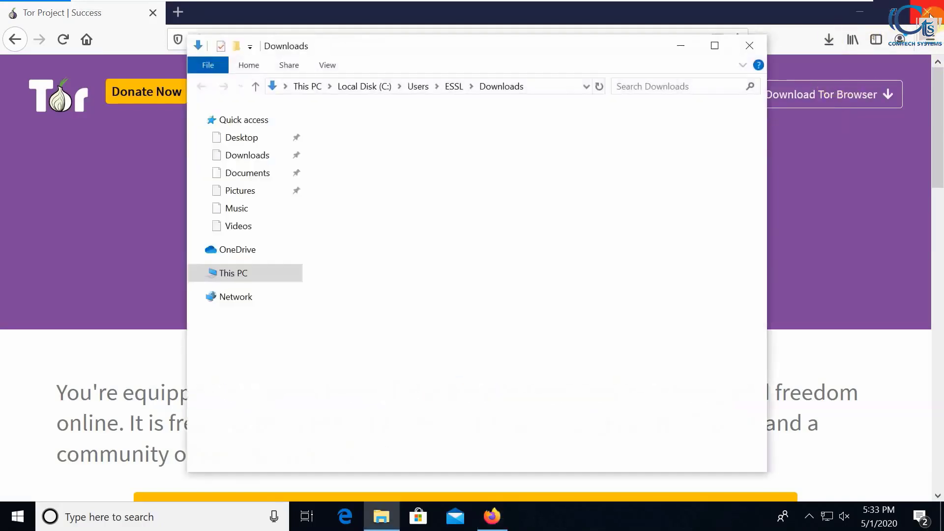
{"action": "left_click", "coordinate": [928, 12]}
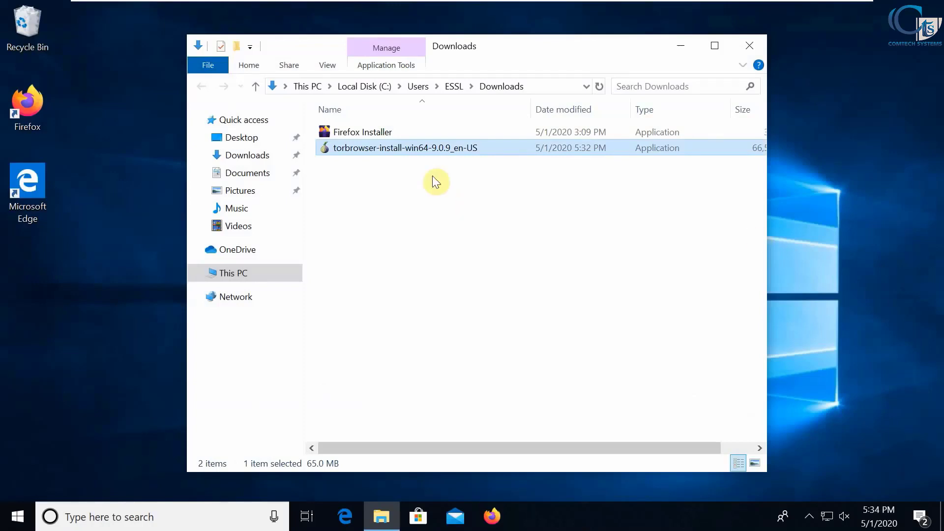
{"action": "double_click", "coordinate": [421, 148]}
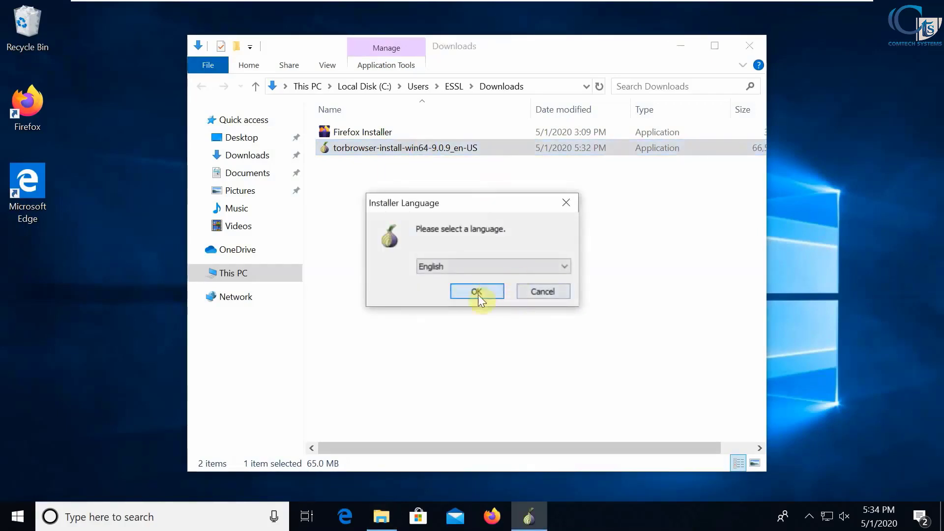
{"action": "left_click", "coordinate": [486, 288]}
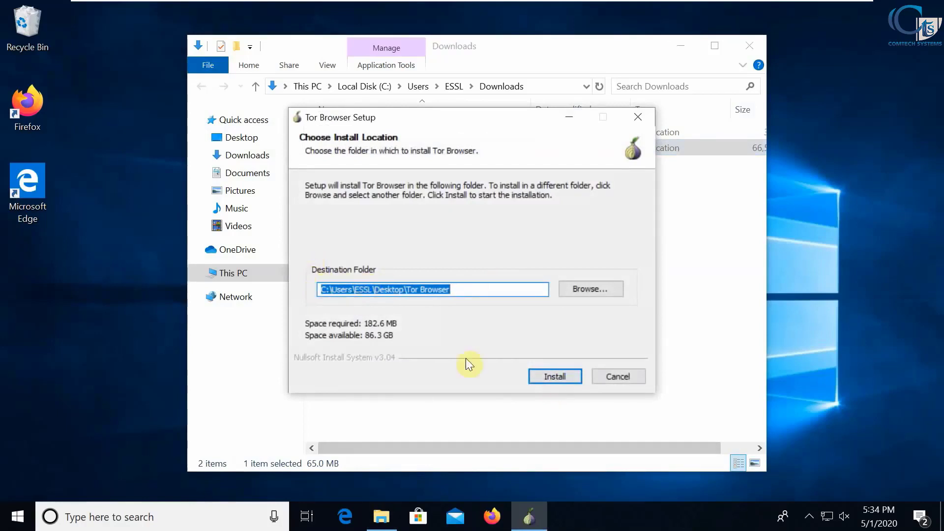
{"action": "left_click", "coordinate": [558, 378]}
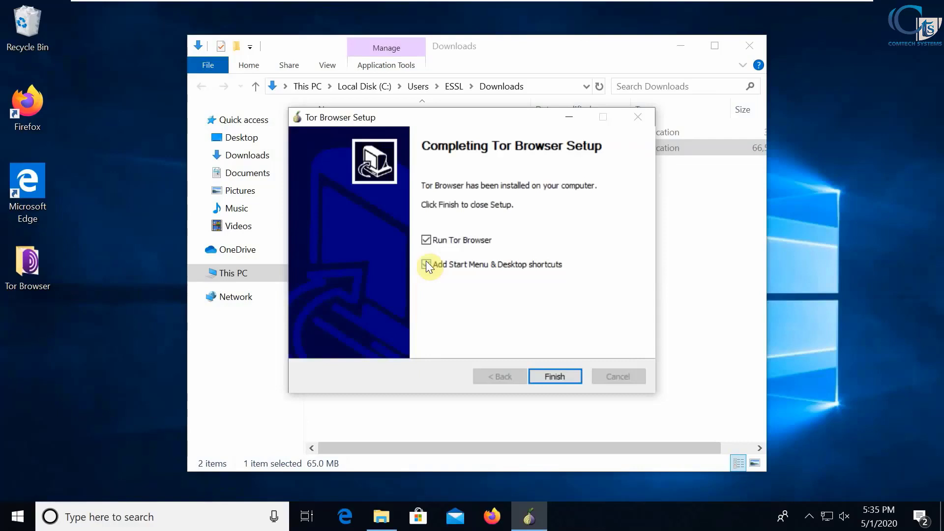
- Finish the Tor Browser setup with Start Menu and desktop shortcuts but without running the browser, and close the Downloads folder
{"action": "left_click", "coordinate": [426, 262]}
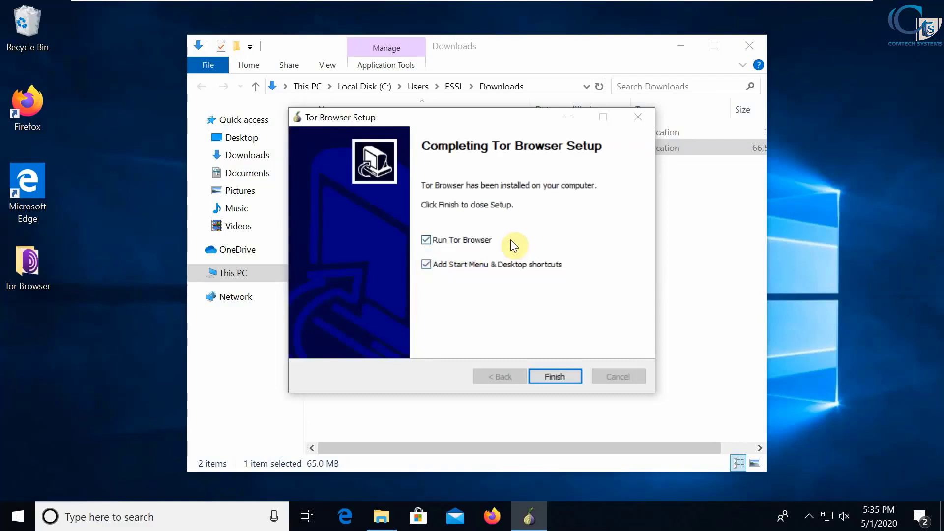
{"action": "left_click", "coordinate": [426, 240]}
{"action": "left_click", "coordinate": [555, 376]}
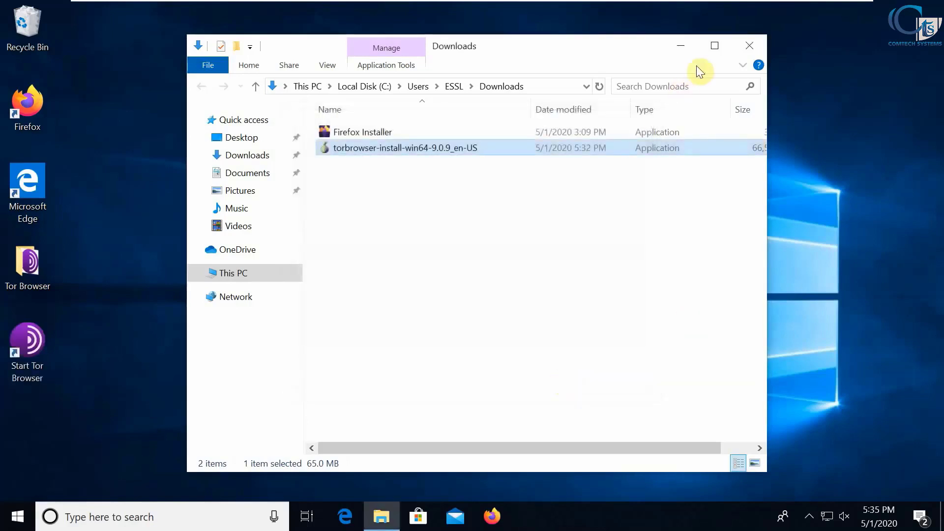
{"action": "left_click", "coordinate": [748, 49]}
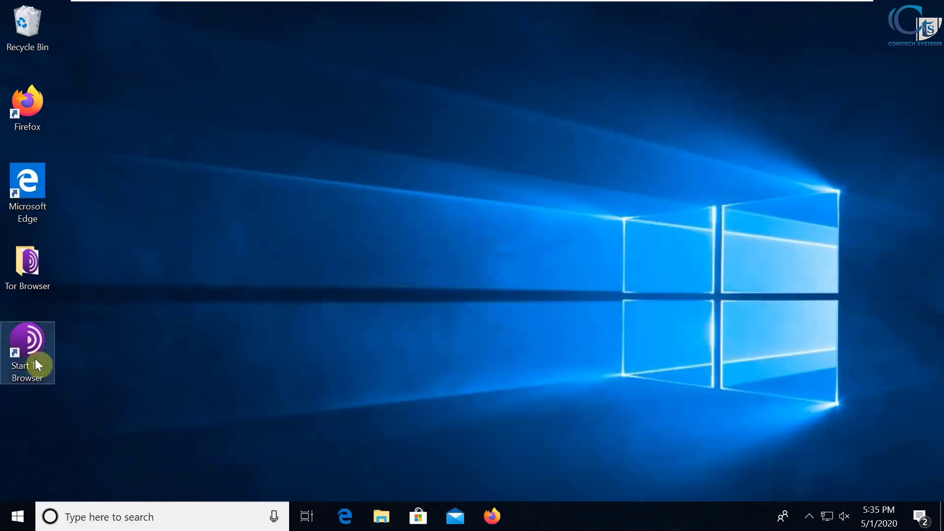
- Examine the contents of the Tor Browser desktop folder and its Browser subfolder, and close the window
{"action": "left_click", "coordinate": [49, 282]}
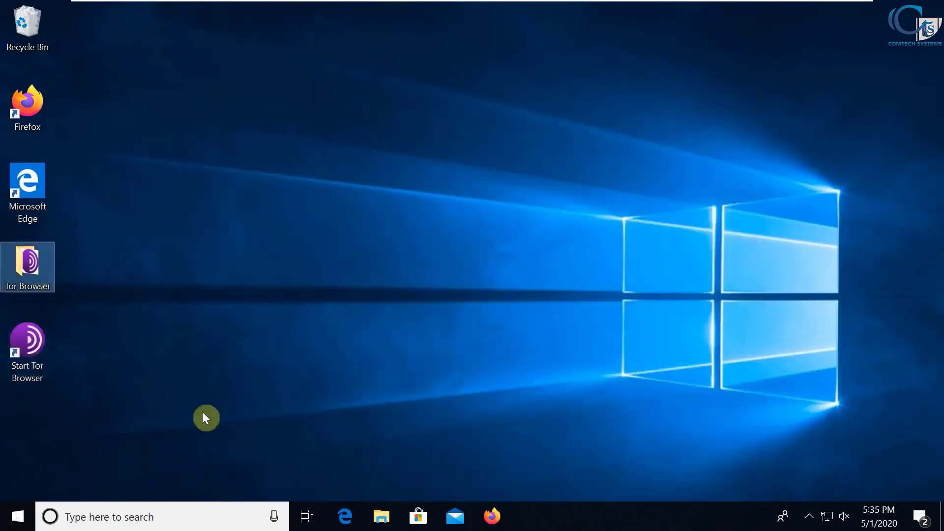
{"action": "left_click", "coordinate": [16, 364]}
{"action": "left_click", "coordinate": [34, 281]}
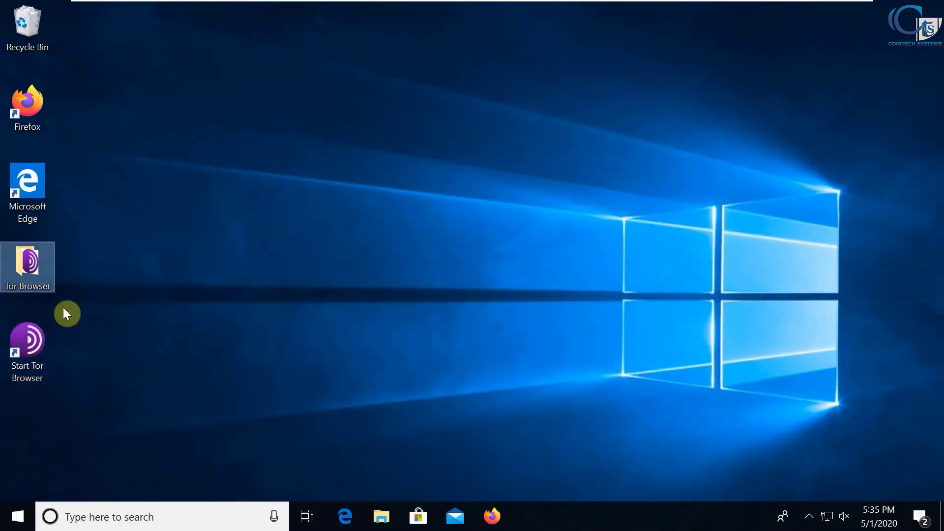
{"action": "double_click", "coordinate": [34, 284]}
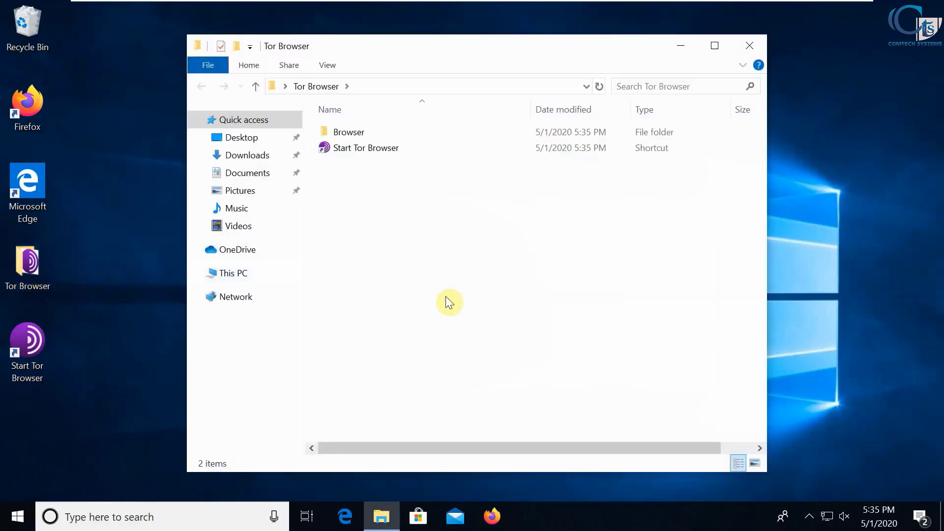
{"action": "double_click", "coordinate": [369, 131]}
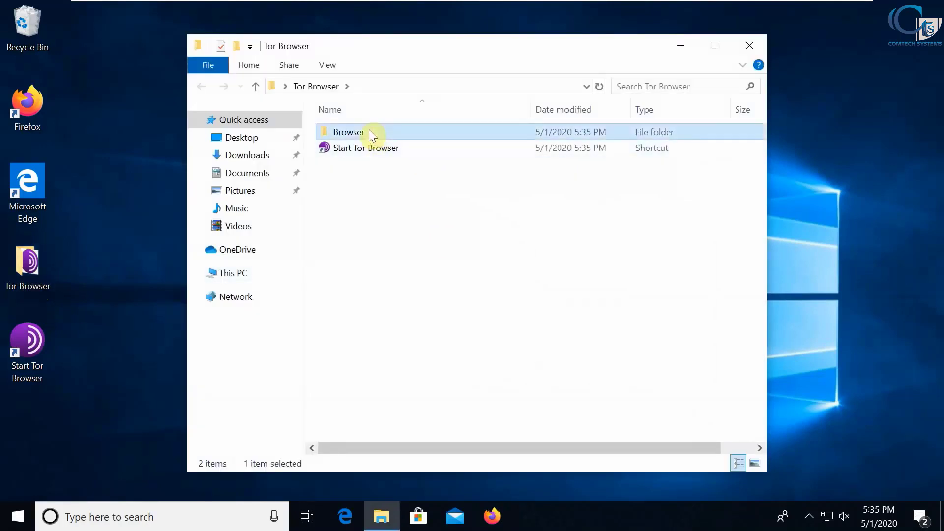
{"action": "scroll", "coordinate": [464, 310], "scroll_direction": "down", "scroll_amount": 5}
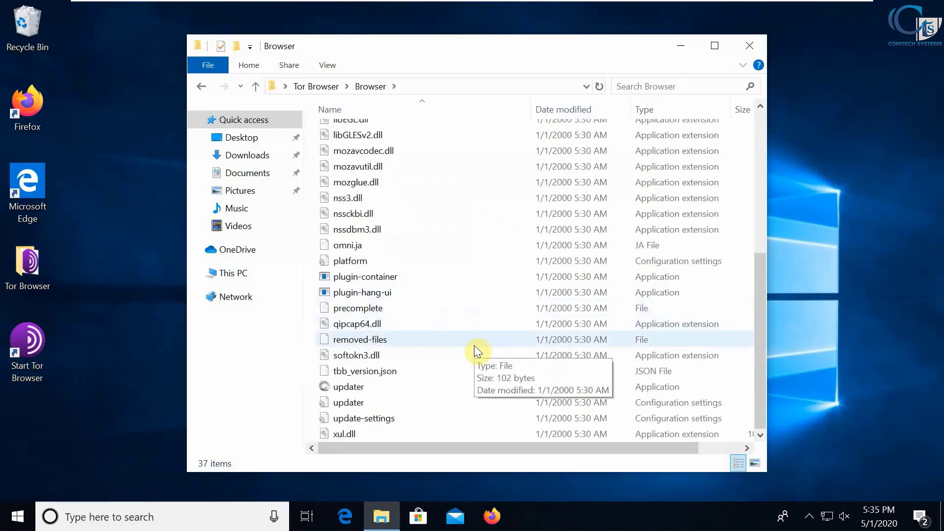
{"action": "scroll", "coordinate": [474, 351], "scroll_direction": "up", "scroll_amount": 6}
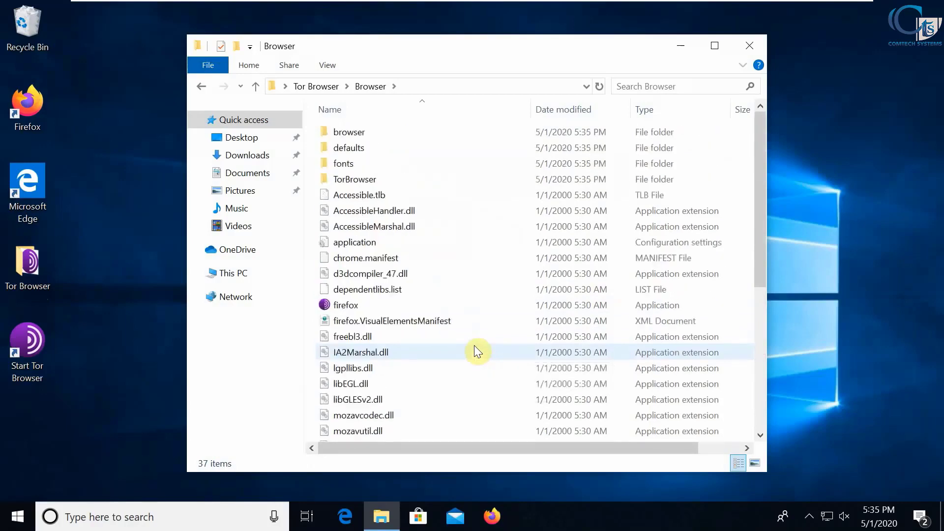
{"action": "left_click", "coordinate": [748, 45]}
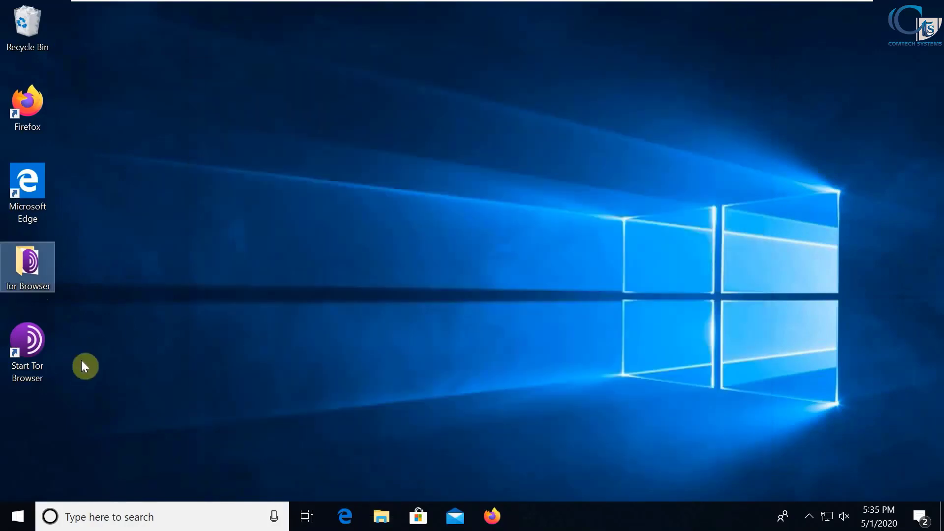
- Launch Tor Browser and review the censorship and proxy options in its network configuration, leaving both turned off
{"action": "left_click", "coordinate": [25, 352]}
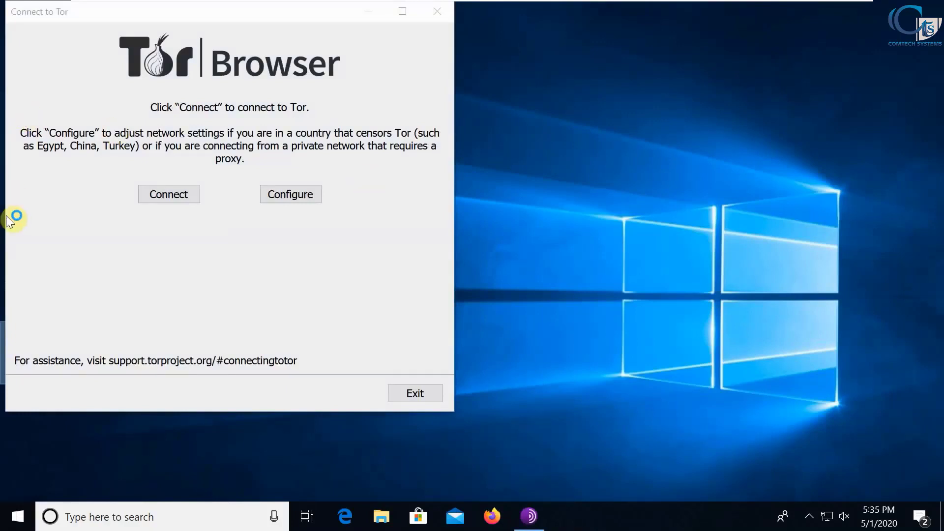
{"action": "left_click", "coordinate": [273, 194]}
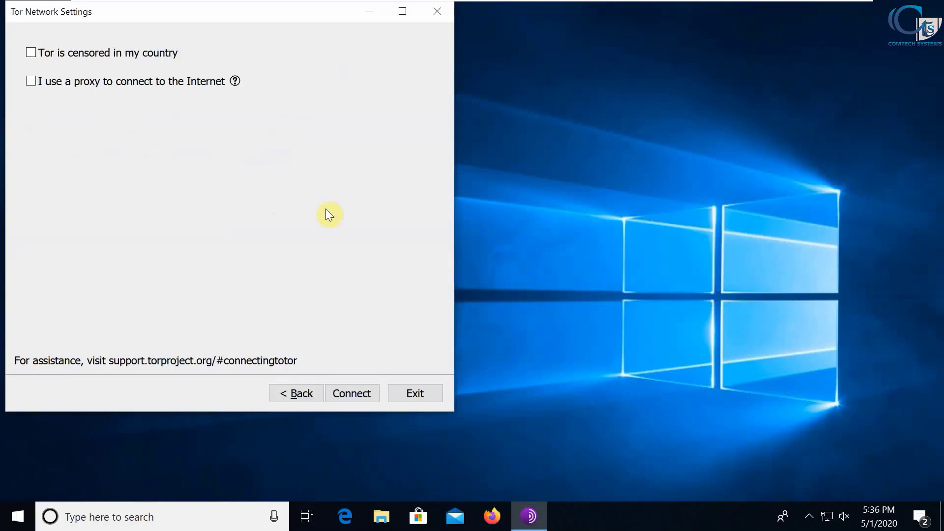
{"action": "left_click", "coordinate": [31, 53]}
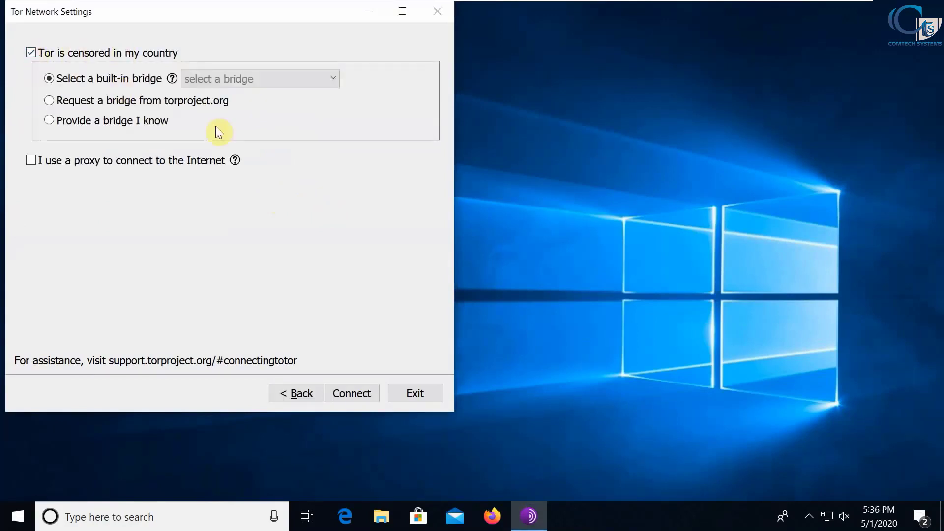
{"action": "left_click", "coordinate": [31, 52]}
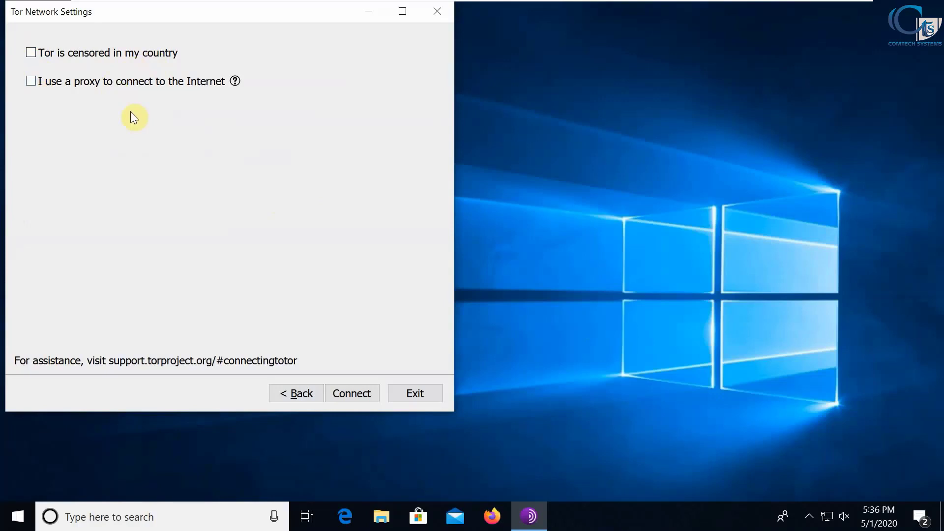
{"action": "left_click", "coordinate": [32, 79]}
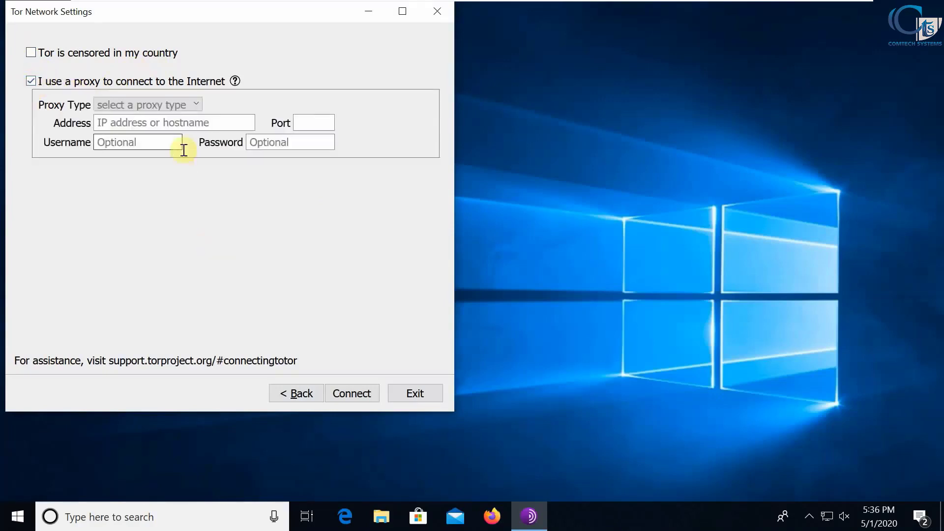
{"action": "left_click", "coordinate": [31, 81]}
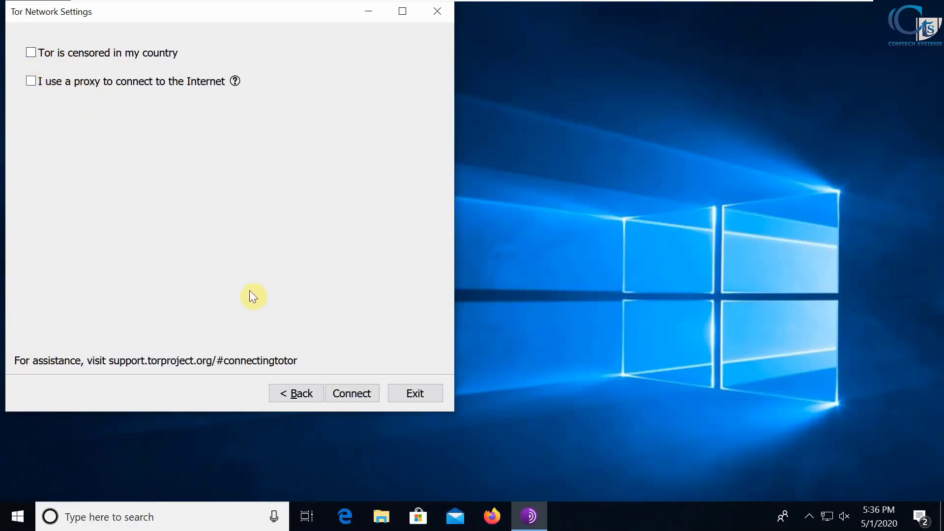
{"action": "left_click", "coordinate": [300, 392]}
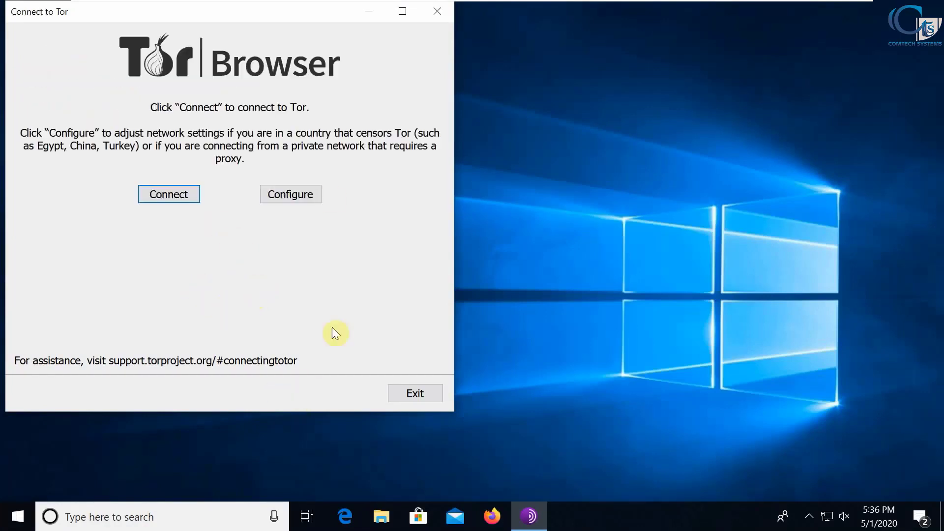
- Connect to the Tor network and search DuckDuckGo for "what is my ip"
{"action": "left_click", "coordinate": [180, 196]}
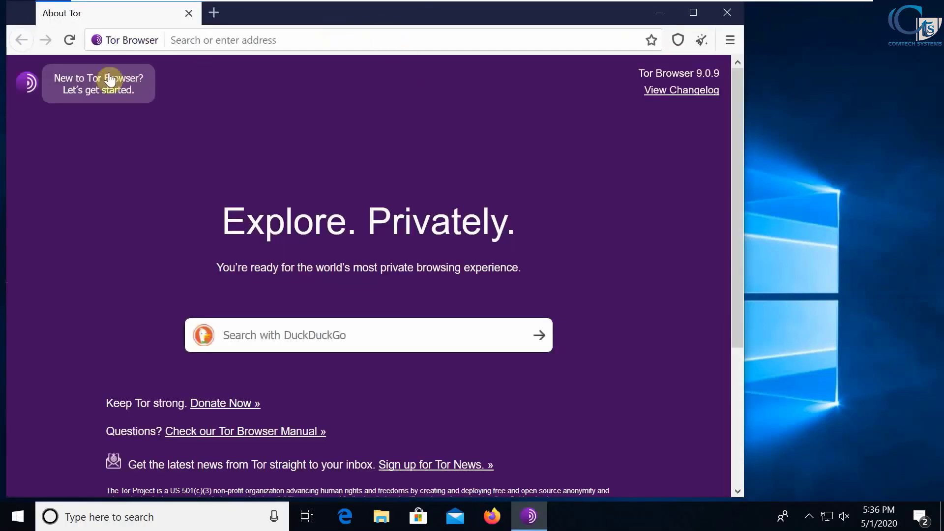
{"action": "left_click", "coordinate": [418, 342]}
{"action": "type", "text": "wha"}
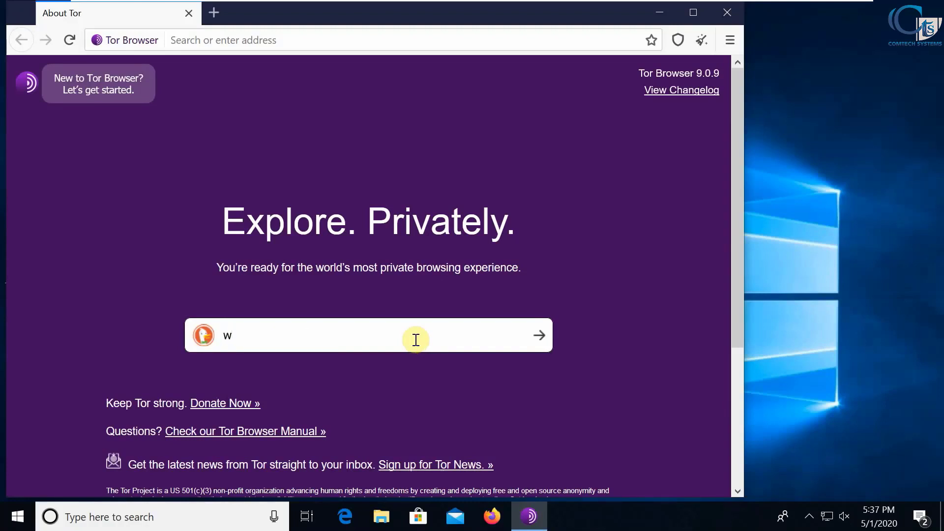
{"action": "type", "text": "t is my ip"}
{"action": "key", "text": "Return"}
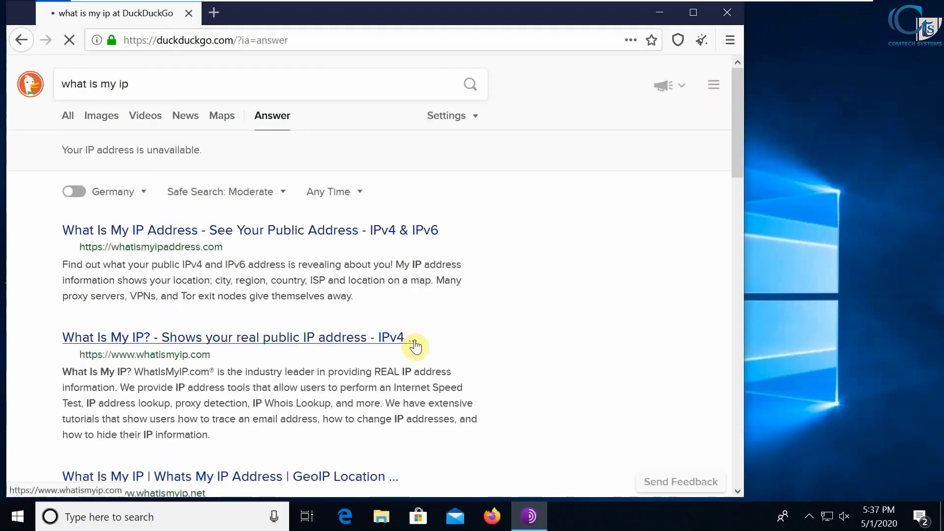
- Open the whatismyipaddress.com search result in a new tab and switch to it to check the public IP address
{"action": "right_click", "coordinate": [370, 237]}
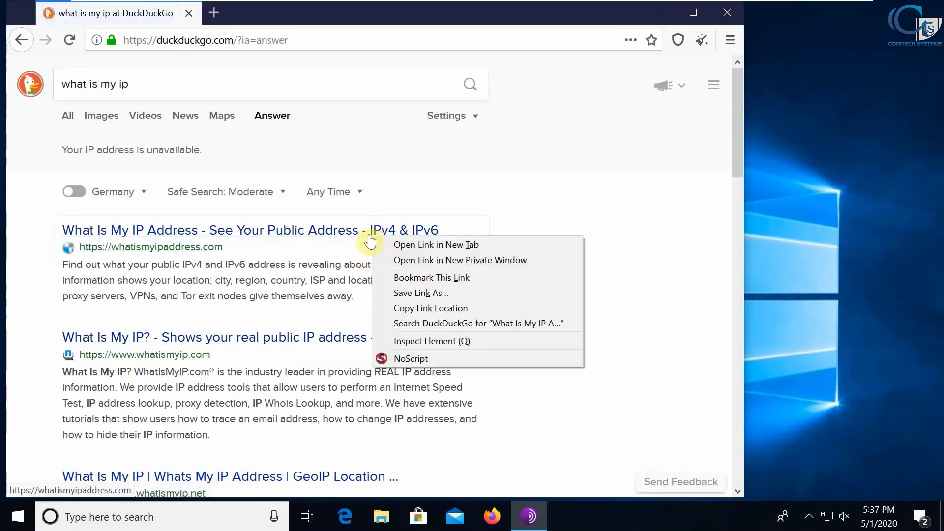
{"action": "left_click", "coordinate": [398, 245]}
{"action": "left_click", "coordinate": [248, 13]}
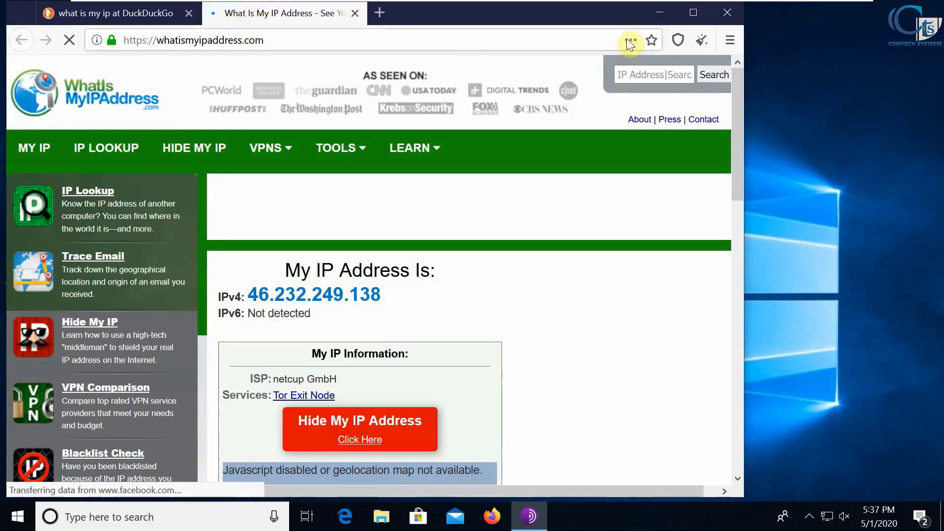
- Maximize the browser window, examine the IPv4 address and ISP information on whatismyipaddress.com, and open the address's full IP details page
{"action": "left_click", "coordinate": [693, 12]}
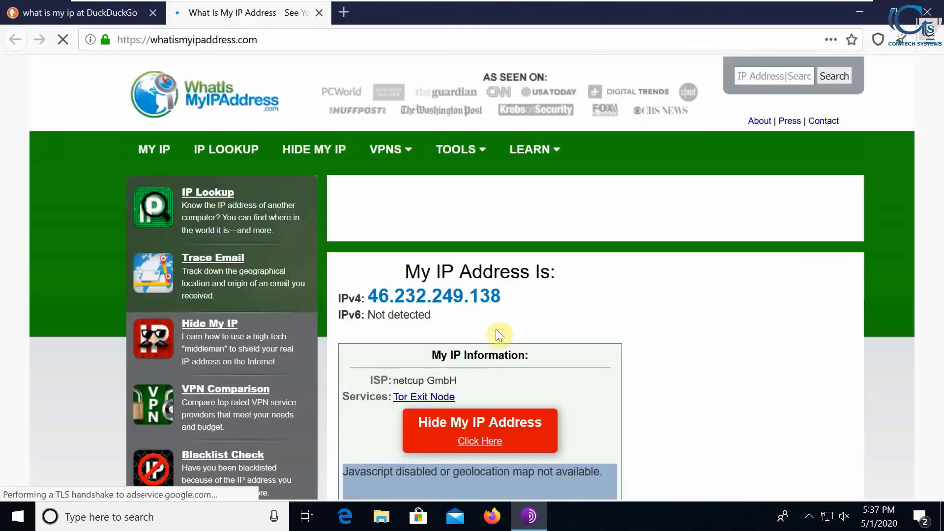
{"action": "scroll", "coordinate": [590, 327], "scroll_direction": "down", "scroll_amount": 2}
{"action": "scroll", "coordinate": [625, 340], "scroll_direction": "down", "scroll_amount": 2}
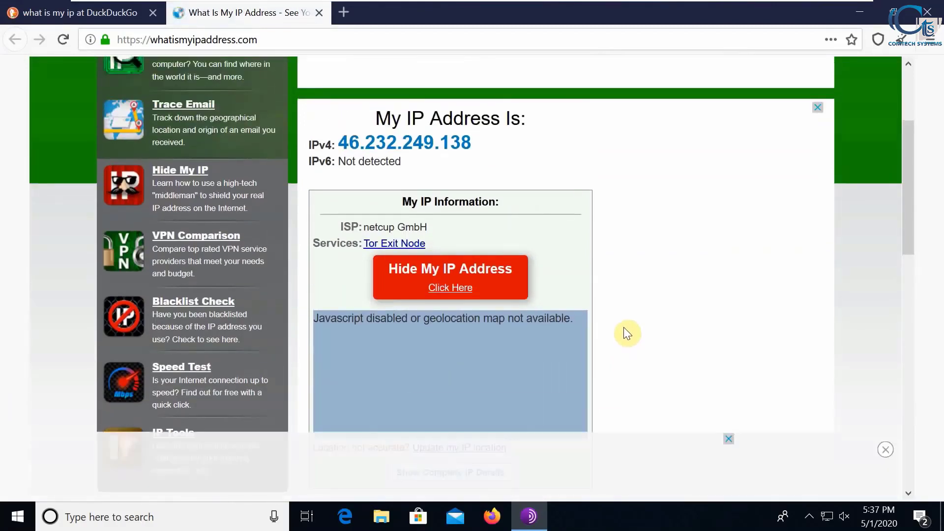
{"action": "scroll", "coordinate": [634, 291], "scroll_direction": "down", "scroll_amount": 2}
{"action": "left_click_drag", "start_coordinate": [429, 148], "coordinate": [341, 148]}
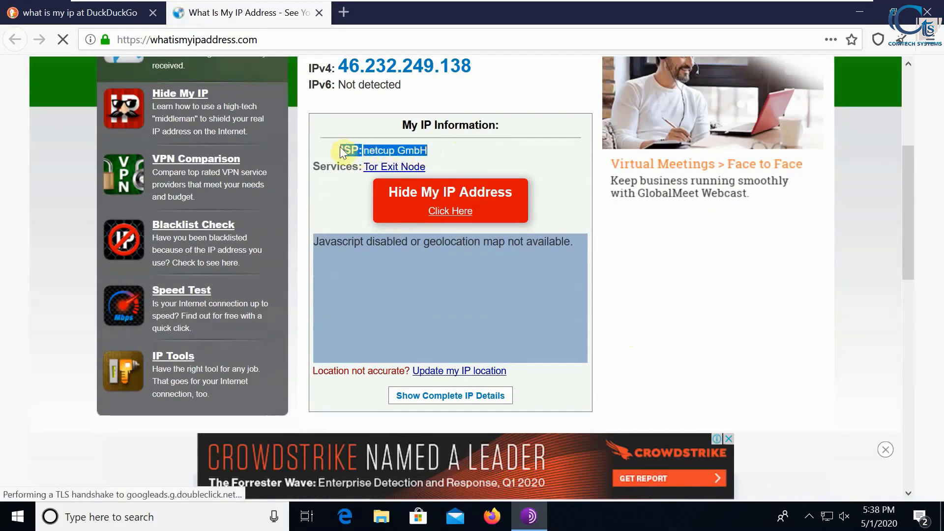
{"action": "scroll", "coordinate": [518, 338], "scroll_direction": "down", "scroll_amount": 3}
{"action": "scroll", "coordinate": [519, 339], "scroll_direction": "up", "scroll_amount": 5}
{"action": "scroll", "coordinate": [517, 329], "scroll_direction": "up", "scroll_amount": 3}
{"action": "left_click_drag", "start_coordinate": [474, 295], "coordinate": [340, 297]}
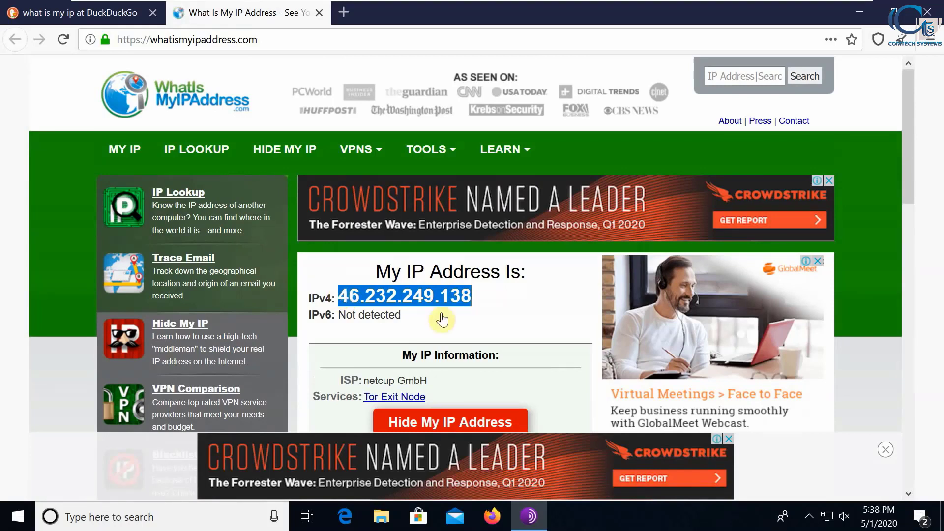
{"action": "left_click", "coordinate": [376, 304]}
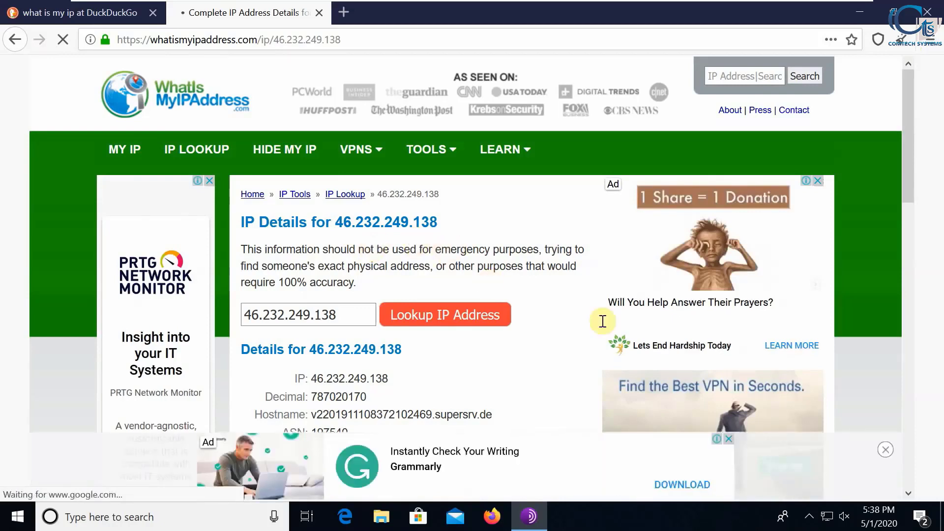
{"action": "left_click", "coordinate": [885, 450]}
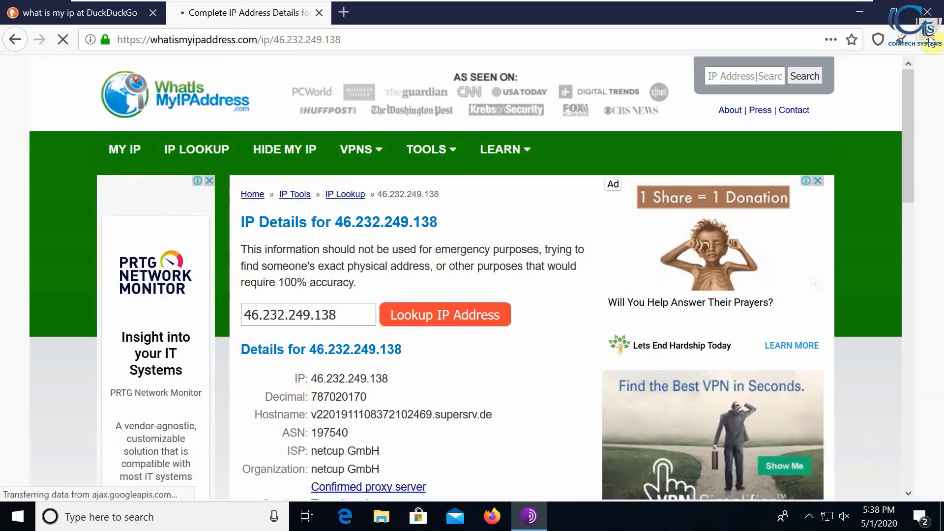
- Request a new Tor identity, confirm the browser restart, and maximize the reopened window
{"action": "left_click", "coordinate": [904, 41]}
{"action": "left_click", "coordinate": [444, 295]}
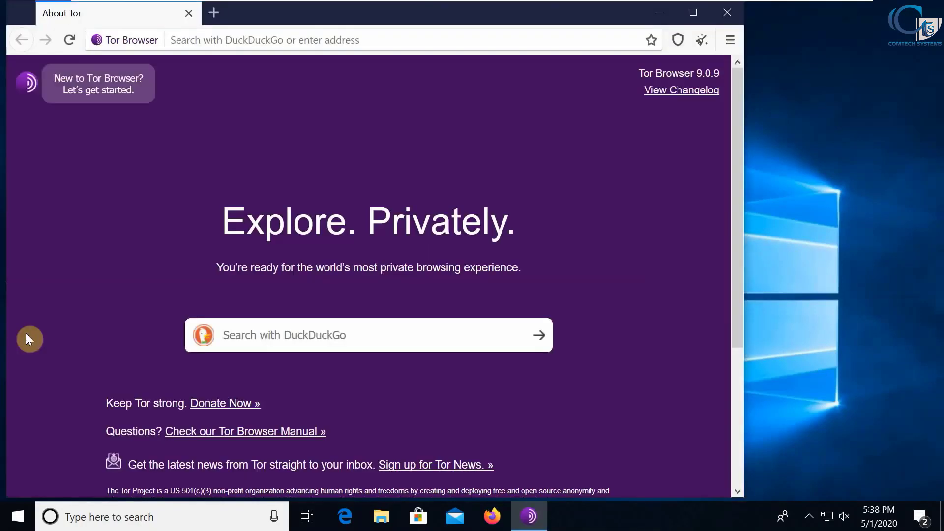
{"action": "left_click", "coordinate": [693, 13]}
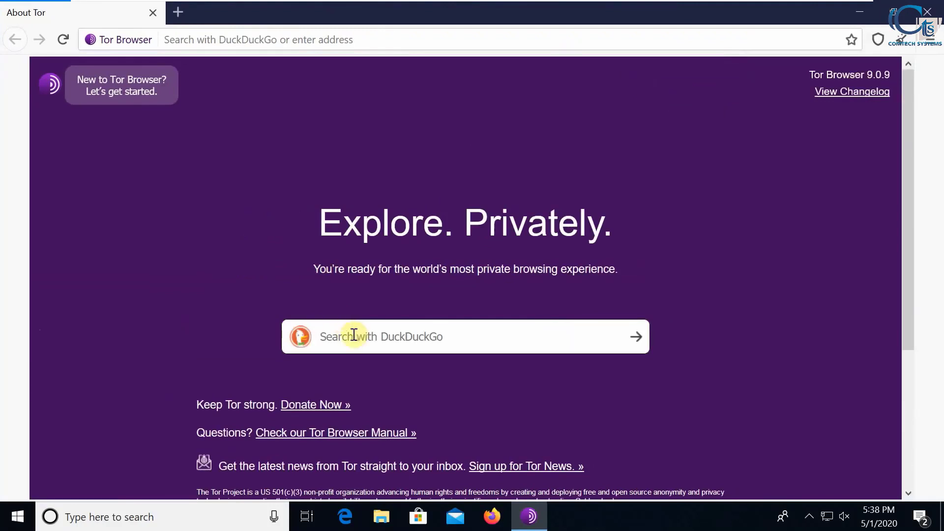
- Search DuckDuckGo for "what is my ip" and open the whatismyipaddress.com result in a new tab, switching to it
{"action": "type", "text": "what"}
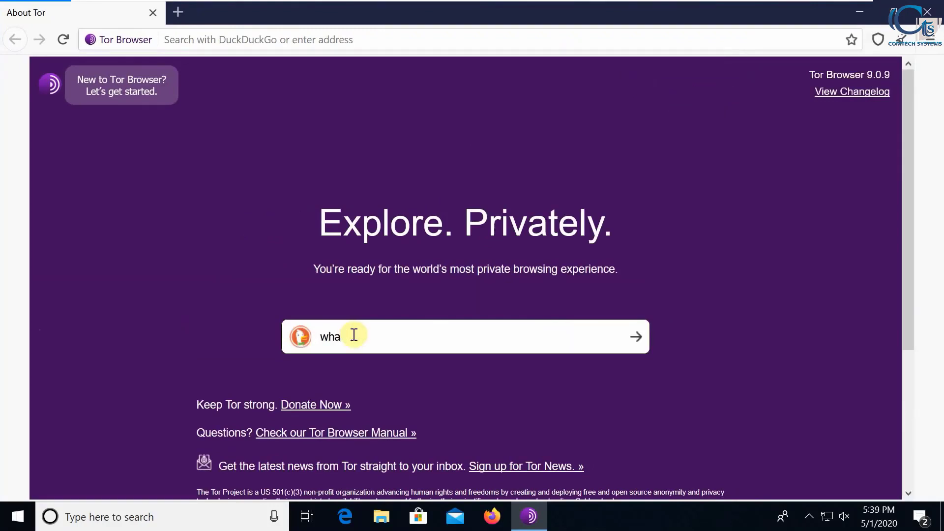
{"action": "type", "text": " is my ip"}
{"action": "key", "text": "Return"}
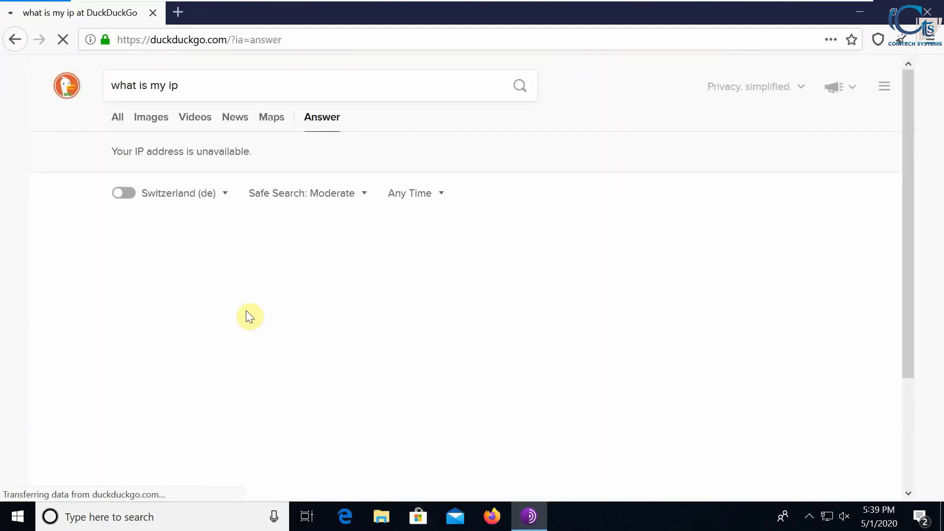
{"action": "right_click", "coordinate": [247, 231]}
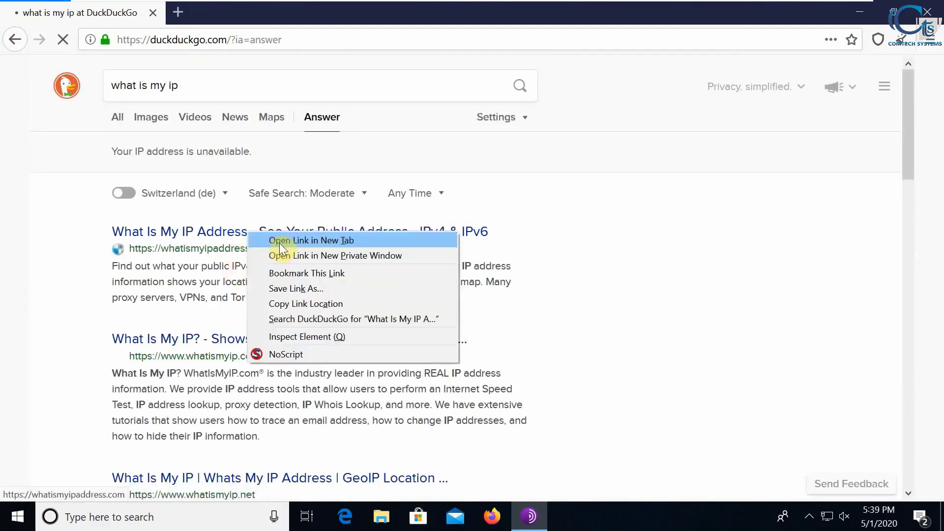
{"action": "left_click", "coordinate": [279, 241]}
{"action": "left_click", "coordinate": [226, 14]}
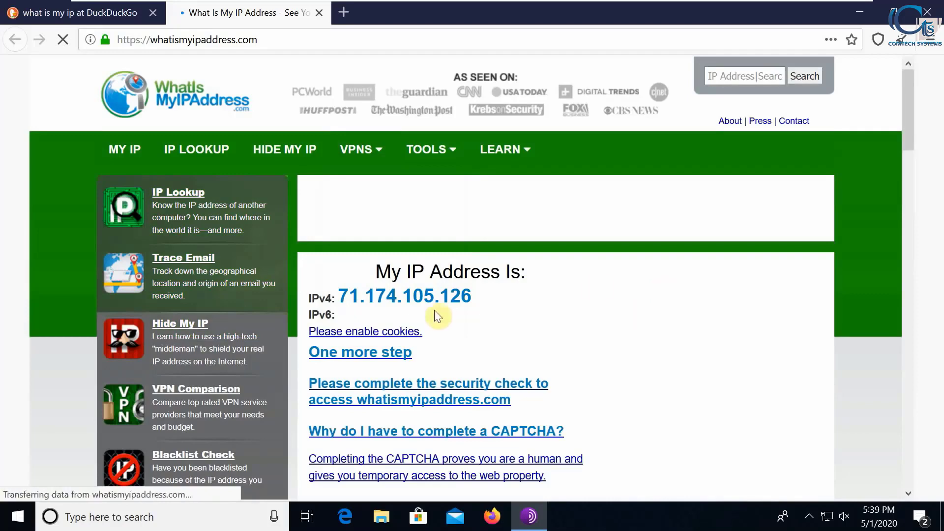
- Examine the new identity's IPv4 address and open its IP details page to review the hostname, ISP, organization and country fields
{"action": "left_click_drag", "start_coordinate": [480, 296], "coordinate": [349, 296]}
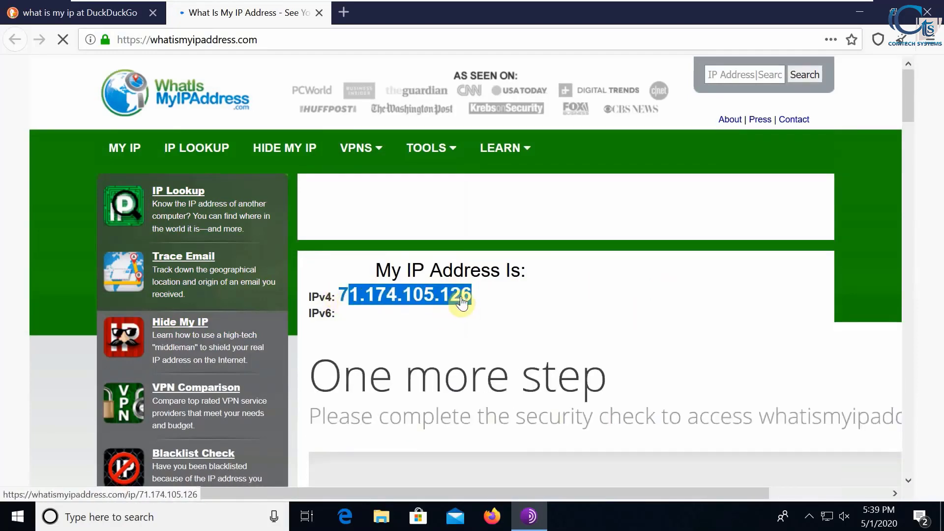
{"action": "scroll", "coordinate": [462, 300], "scroll_direction": "down", "scroll_amount": 10}
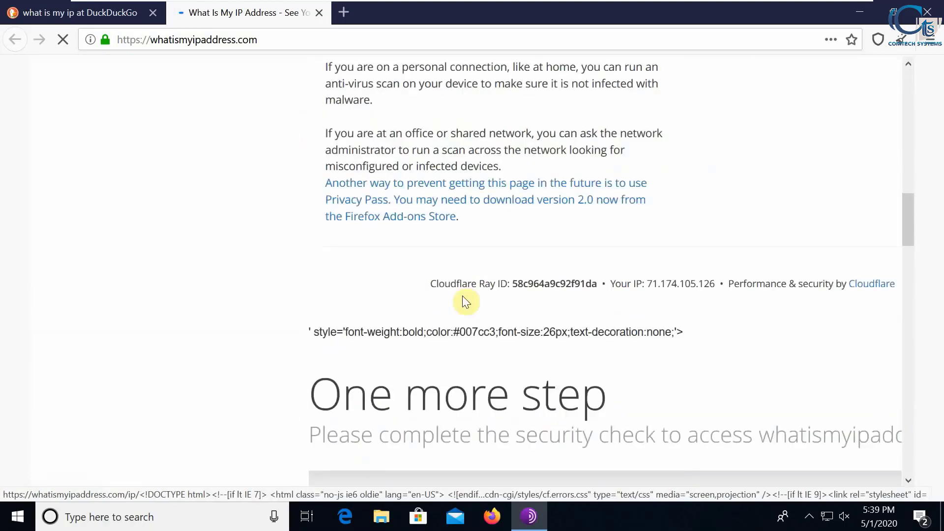
{"action": "scroll", "coordinate": [462, 298], "scroll_direction": "up", "scroll_amount": 15}
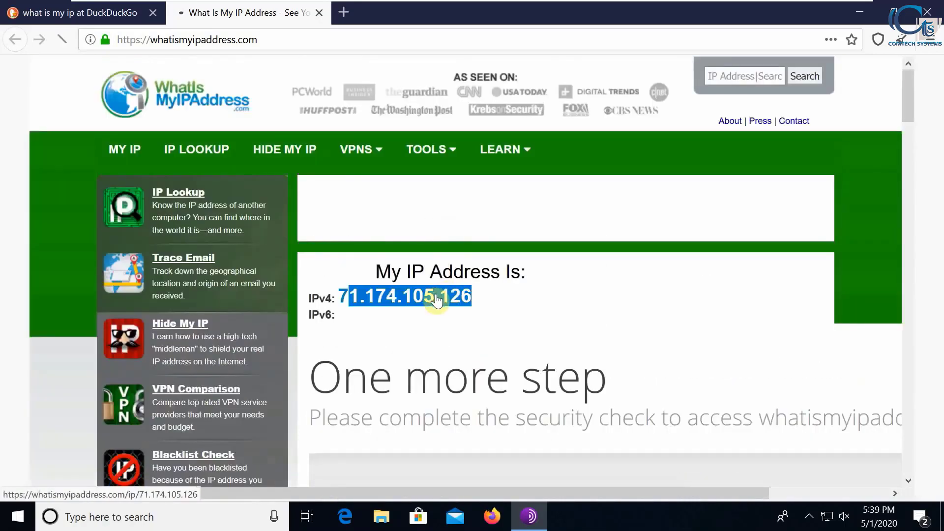
{"action": "left_click", "coordinate": [437, 300]}
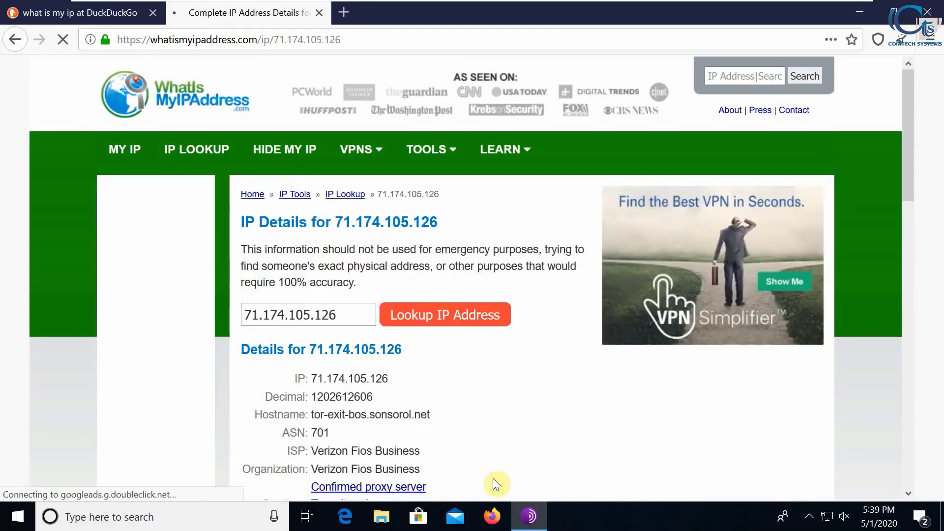
{"action": "scroll", "coordinate": [469, 417], "scroll_direction": "down", "scroll_amount": 3}
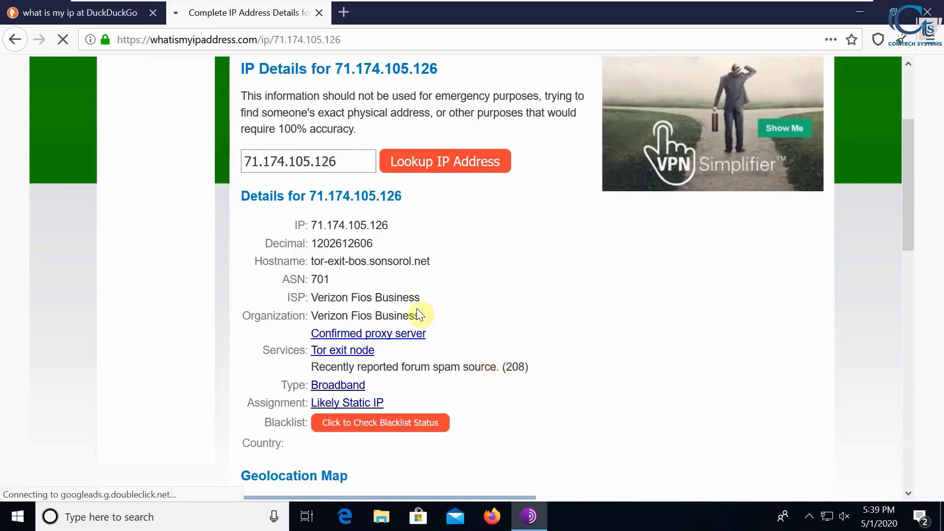
{"action": "left_click_drag", "start_coordinate": [424, 315], "coordinate": [349, 261]}
{"action": "left_click", "coordinate": [382, 297]}
{"action": "double_click", "coordinate": [382, 297]}
{"action": "scroll", "coordinate": [489, 347], "scroll_direction": "down", "scroll_amount": 3}
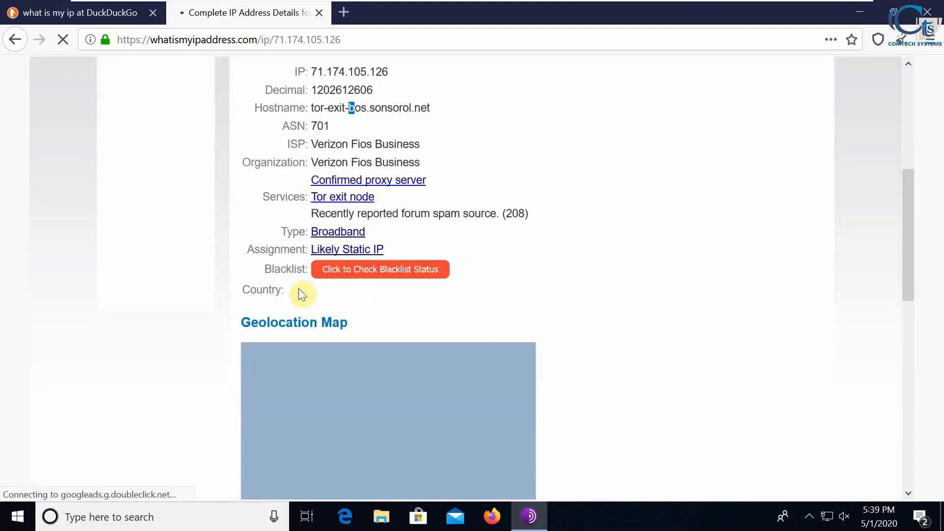
{"action": "scroll", "coordinate": [299, 288], "scroll_direction": "up", "scroll_amount": 6}
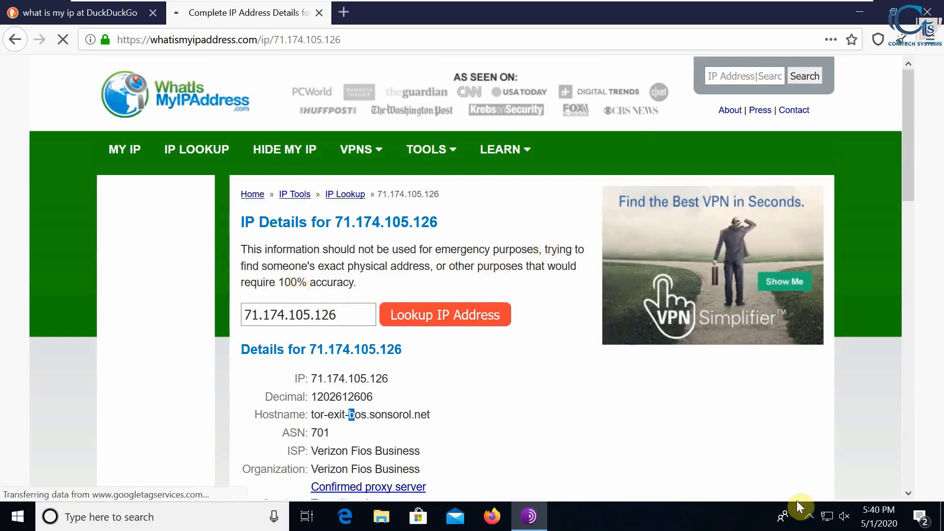
- Return to the DuckDuckGo results tab and close the Tor Browser window with all its tabs
{"action": "left_click", "coordinate": [809, 520]}
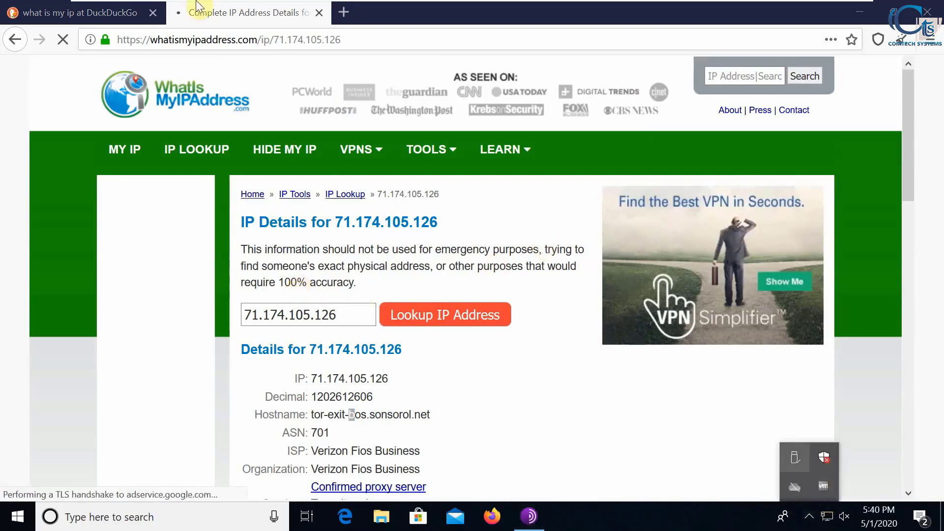
{"action": "left_click", "coordinate": [93, 15]}
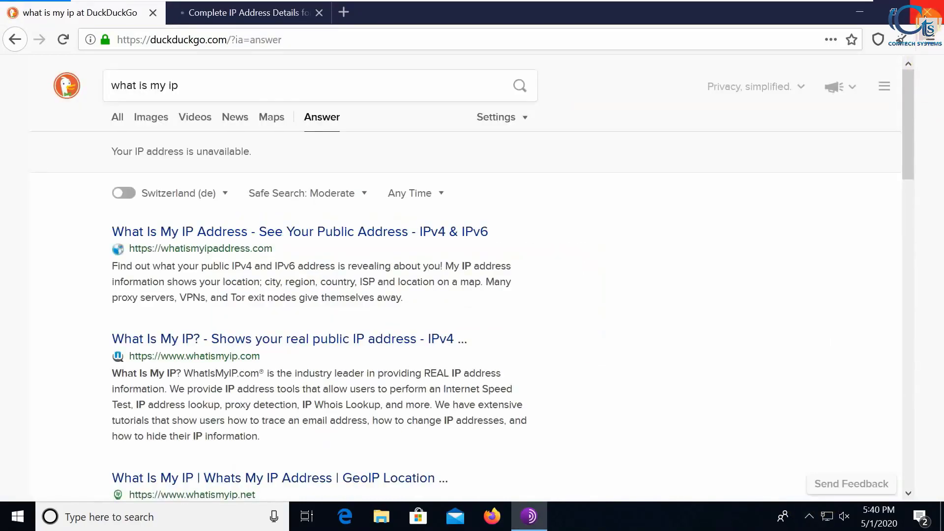
{"action": "left_click", "coordinate": [927, 12]}
{"action": "left_click", "coordinate": [451, 276]}
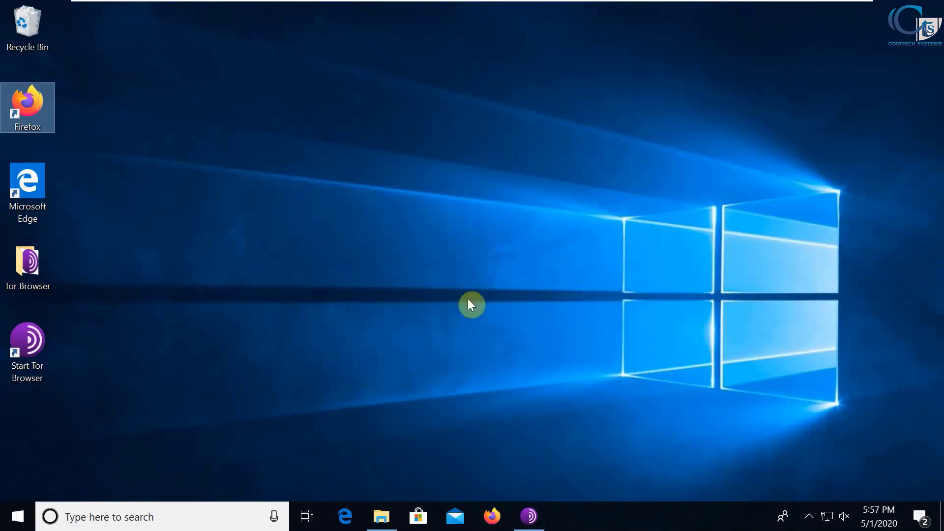
- Switch to Firefox and open the Connection Settings from the network section of its general options
{"action": "left_click", "coordinate": [550, 419]}
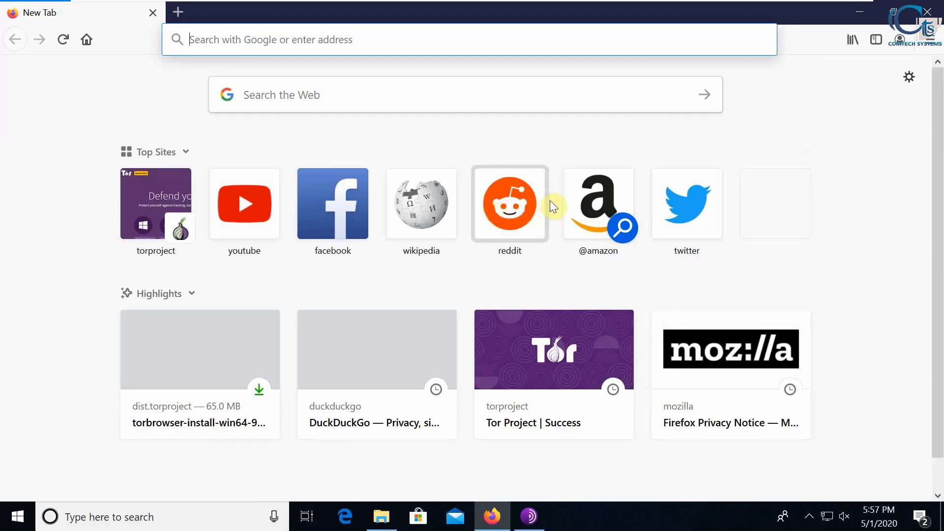
{"action": "left_click", "coordinate": [933, 48]}
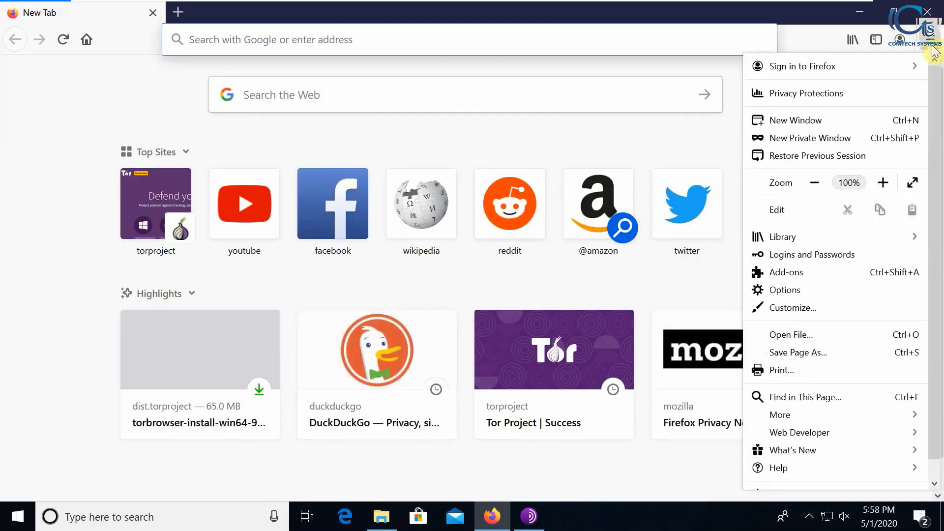
{"action": "left_click", "coordinate": [795, 291]}
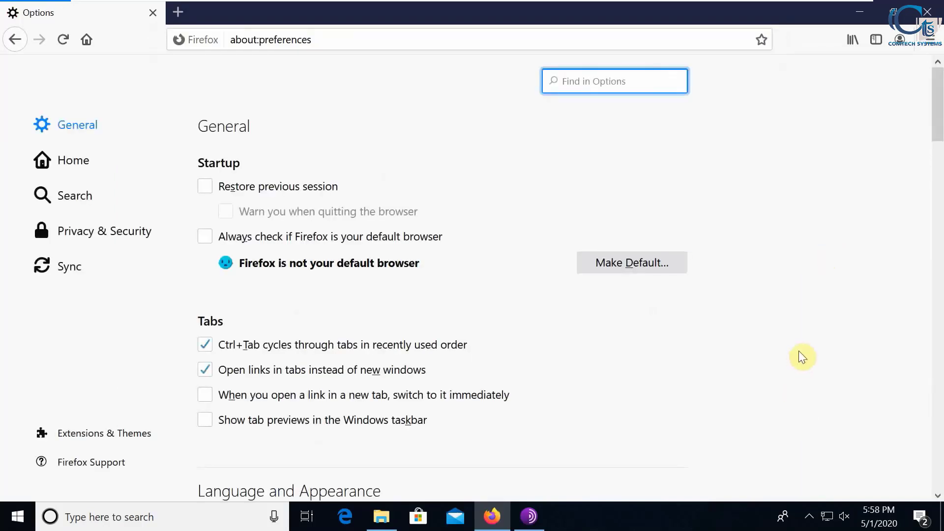
{"action": "scroll", "coordinate": [801, 354], "scroll_direction": "down", "scroll_amount": 10}
{"action": "left_click_drag", "start_coordinate": [934, 232], "coordinate": [936, 464]}
{"action": "left_click", "coordinate": [647, 433]}
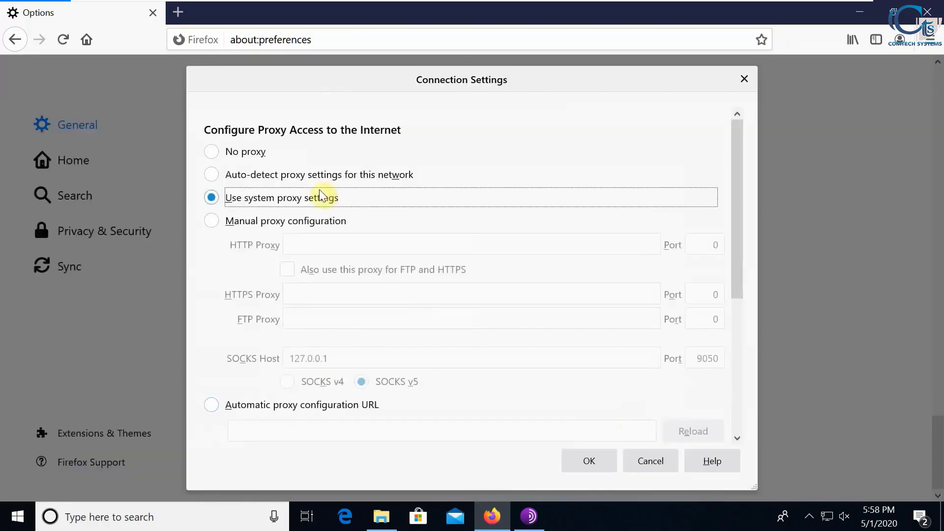
- Choose manual proxy configuration, set the SOCKS host to 127.0.0.1, and select the SOCKS port value to check it
{"action": "left_click", "coordinate": [281, 224]}
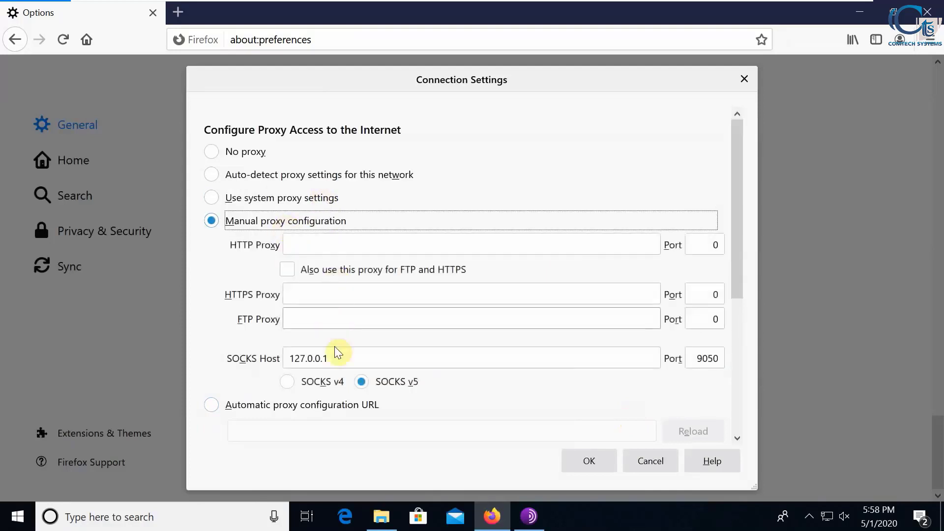
{"action": "left_click", "coordinate": [343, 357]}
{"action": "left_click_drag", "start_coordinate": [317, 357], "coordinate": [274, 359]}
{"action": "left_click", "coordinate": [338, 361]}
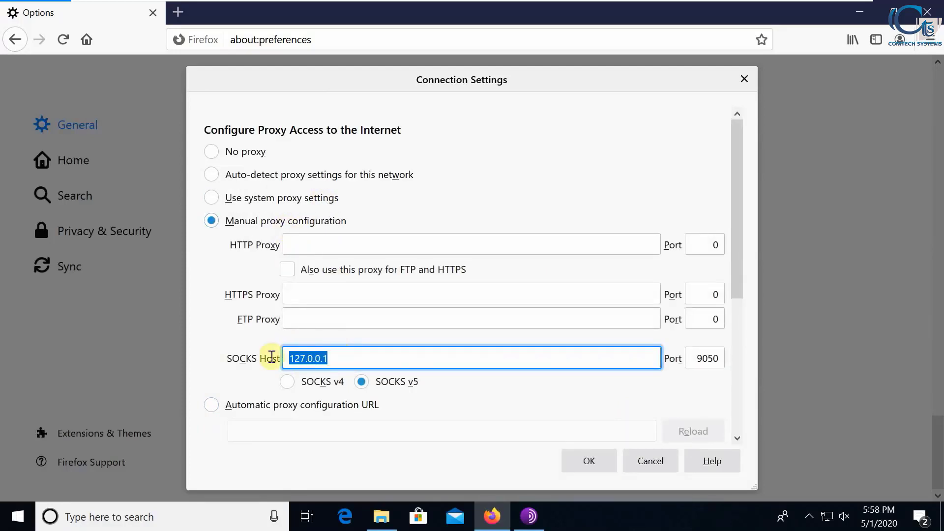
{"action": "type", "text": "127.0"}
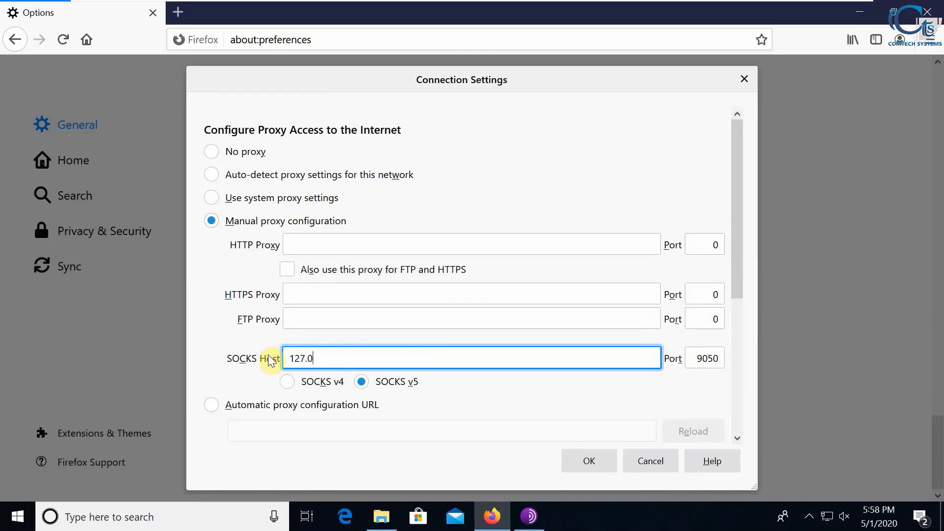
{"action": "type", "text": ".0.1"}
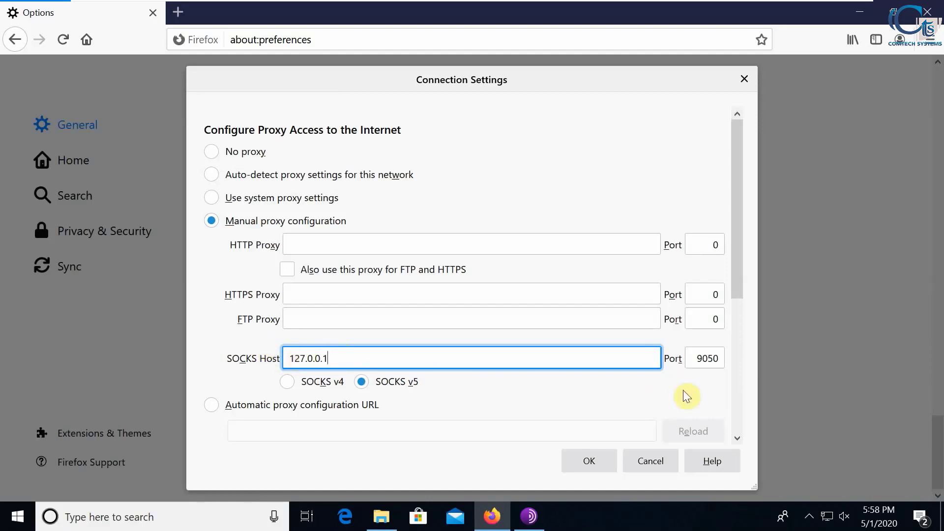
{"action": "left_click_drag", "start_coordinate": [698, 358], "coordinate": [727, 369]}
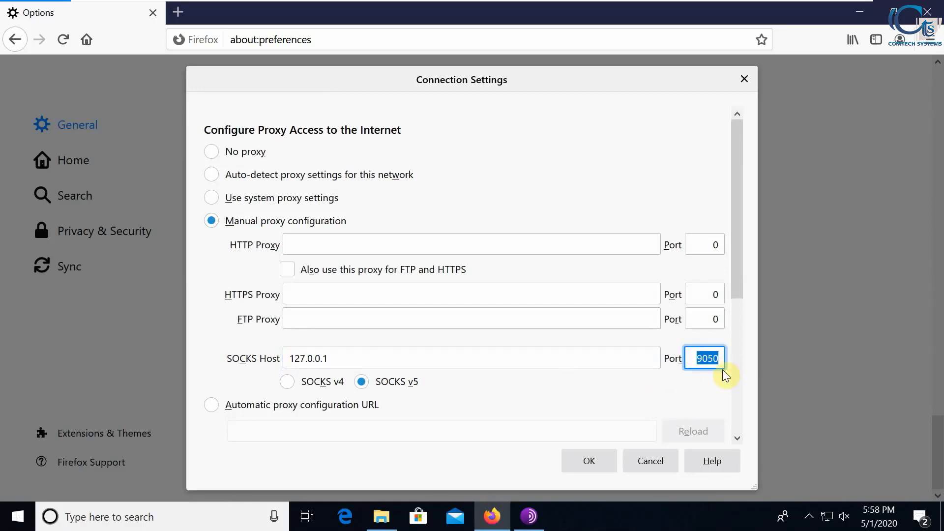
- Switch to the Tor Browser window to check that it is running, and return to Firefox's Connection Settings dialog
{"action": "left_click", "coordinate": [540, 518]}
{"action": "left_click", "coordinate": [540, 519]}
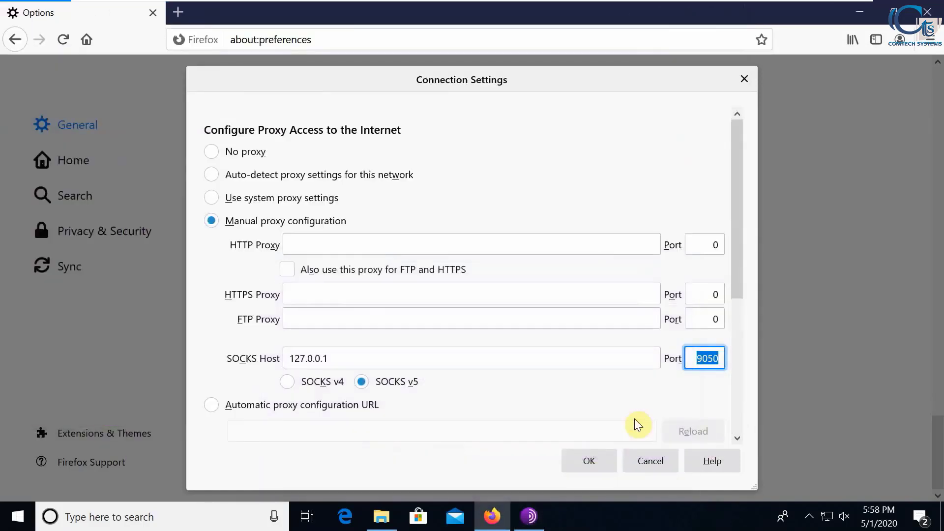
{"action": "left_click", "coordinate": [529, 517]}
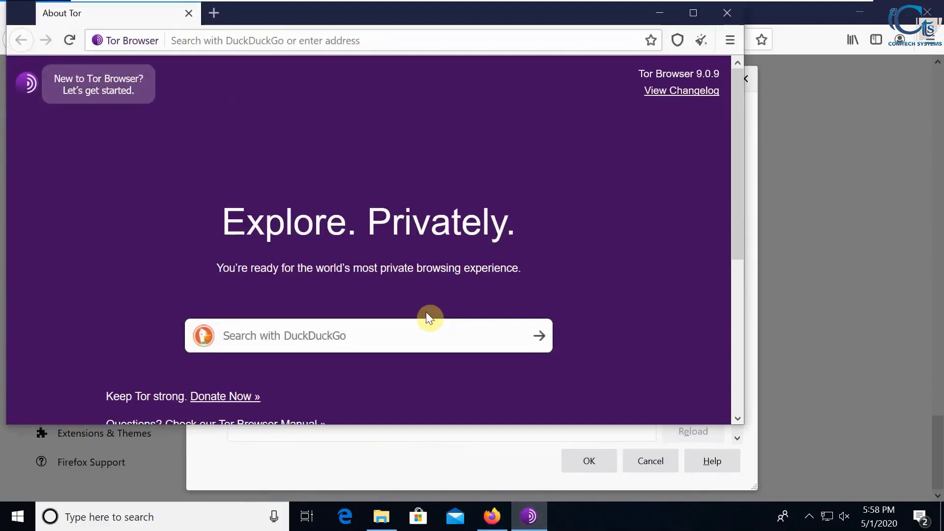
{"action": "left_click", "coordinate": [477, 442]}
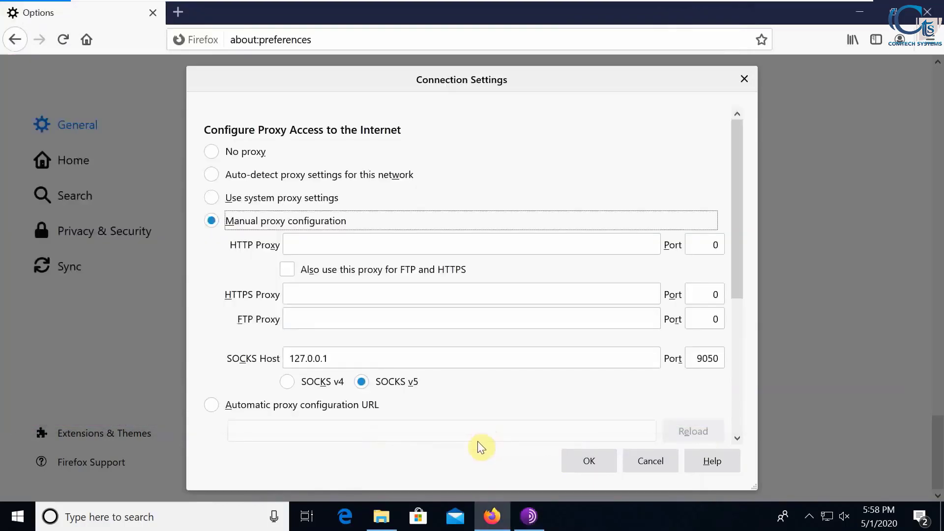
{"action": "left_click", "coordinate": [585, 456]}
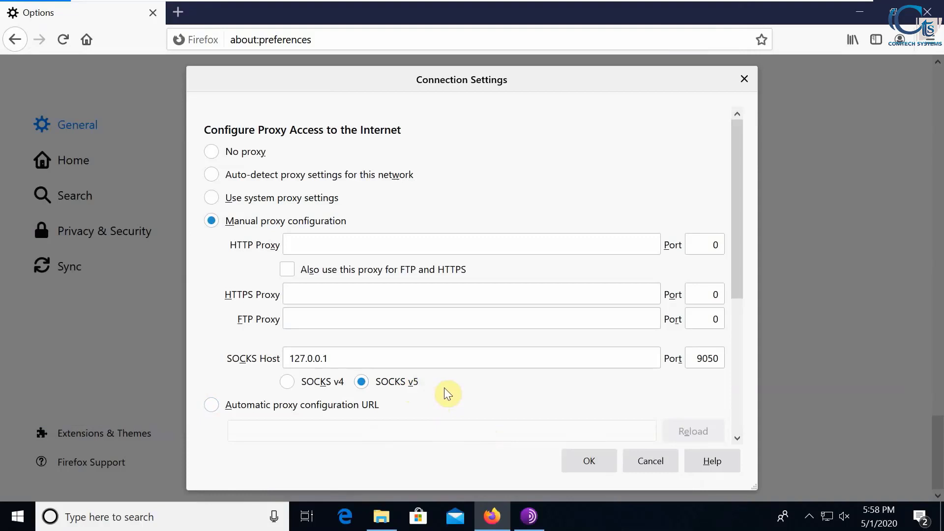
- Close the Connection Settings dialog and the Firefox window, and minimize the Tor Browser window
{"action": "key", "text": "Escape"}
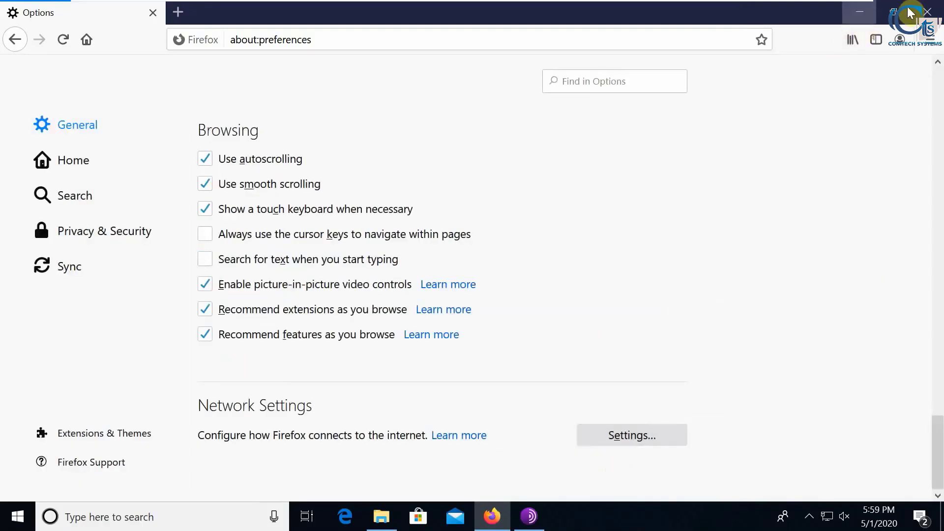
{"action": "left_click", "coordinate": [927, 12]}
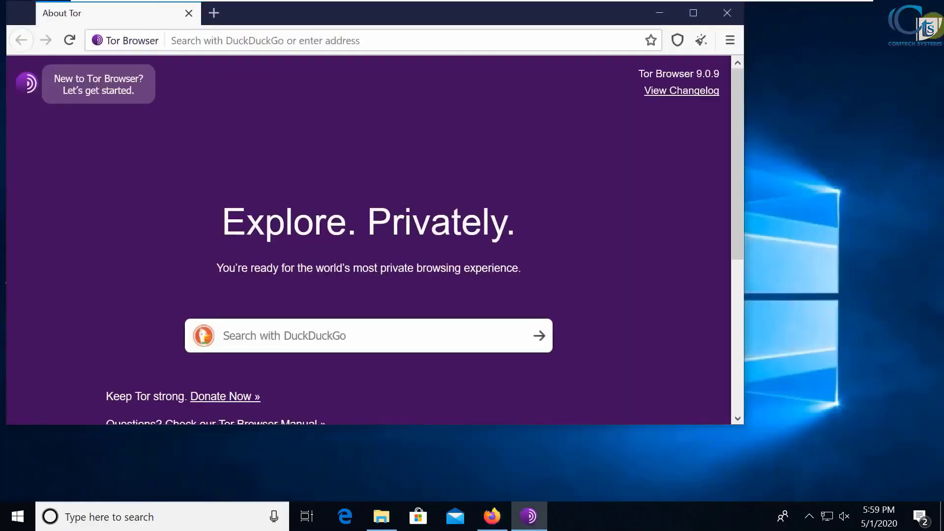
{"action": "left_click", "coordinate": [658, 16]}
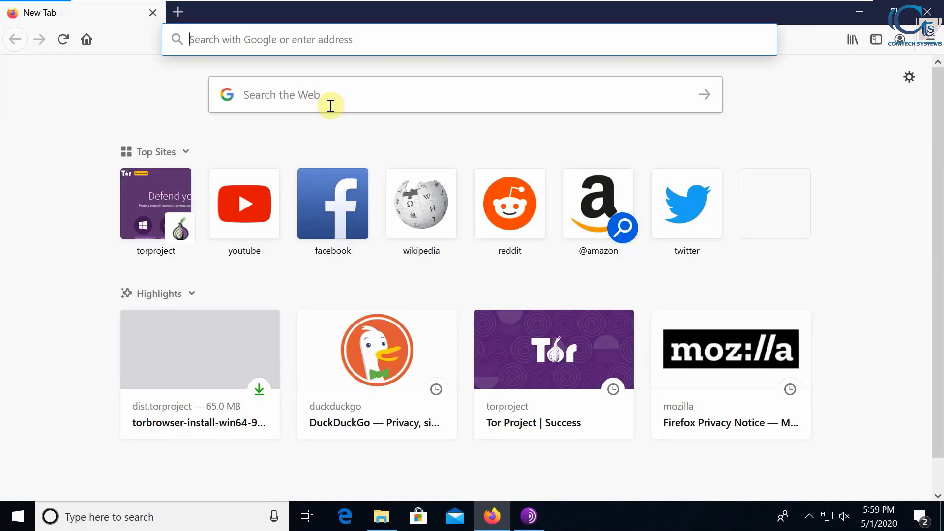
- Search the web for "what is my ip" from a new Firefox tab
{"action": "left_click", "coordinate": [330, 105]}
{"action": "type", "text": "what"}
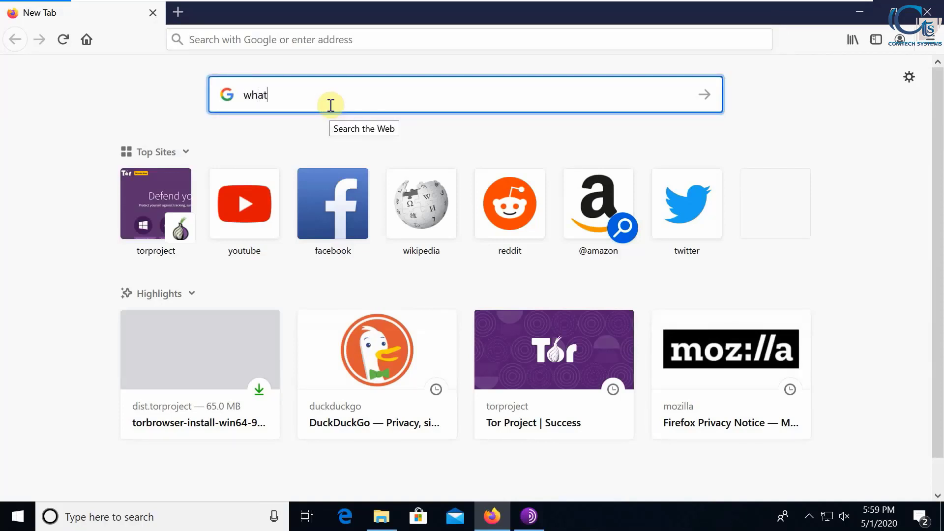
{"action": "type", "text": " is my ip"}
{"action": "key", "text": "Return"}
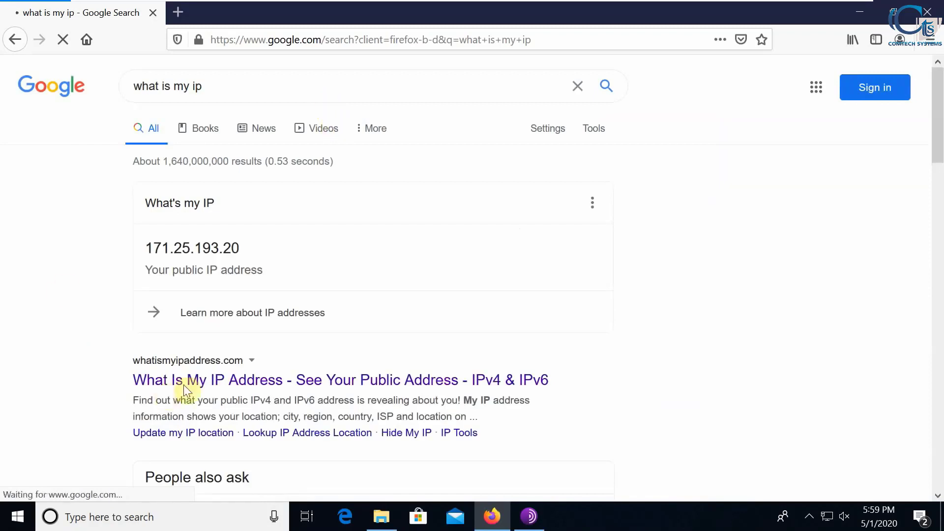
- Try to open the whatismyipaddress.com result in a new tab, and close that tab
{"action": "right_click", "coordinate": [248, 386]}
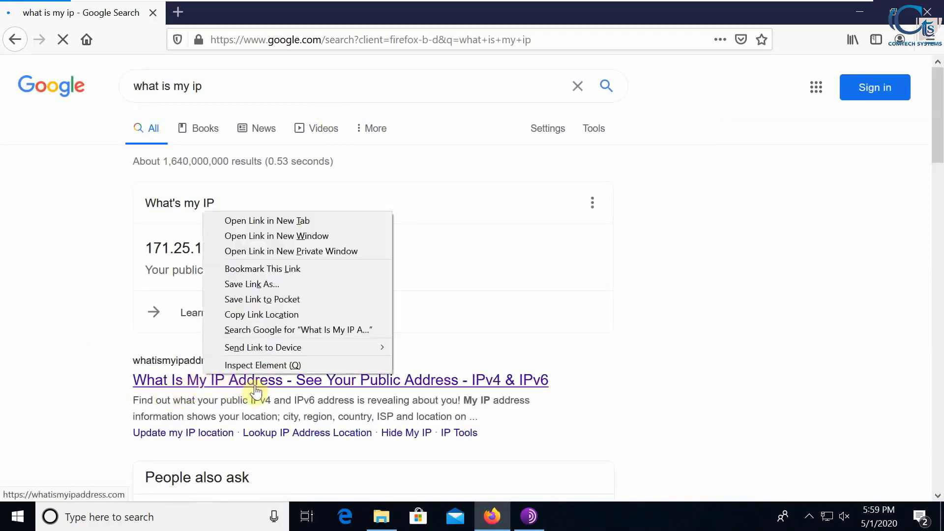
{"action": "left_click", "coordinate": [297, 220]}
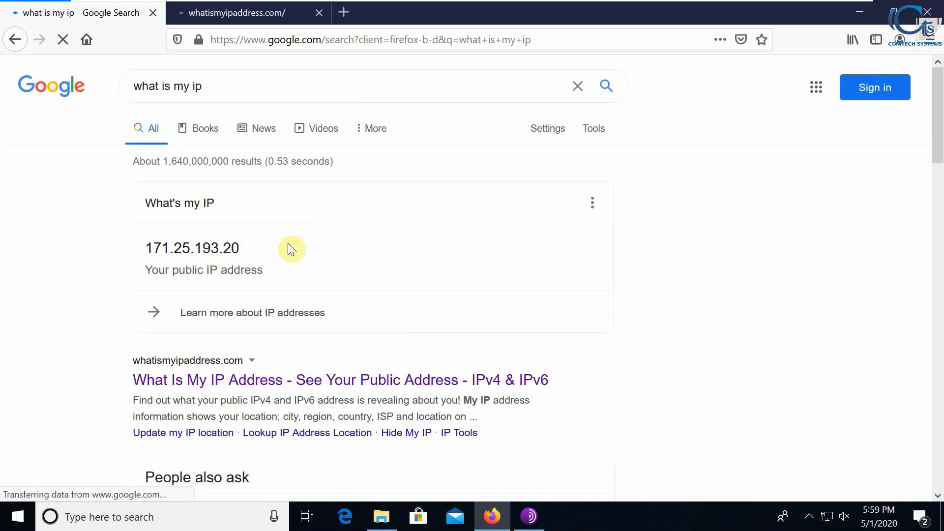
{"action": "left_click", "coordinate": [244, 17]}
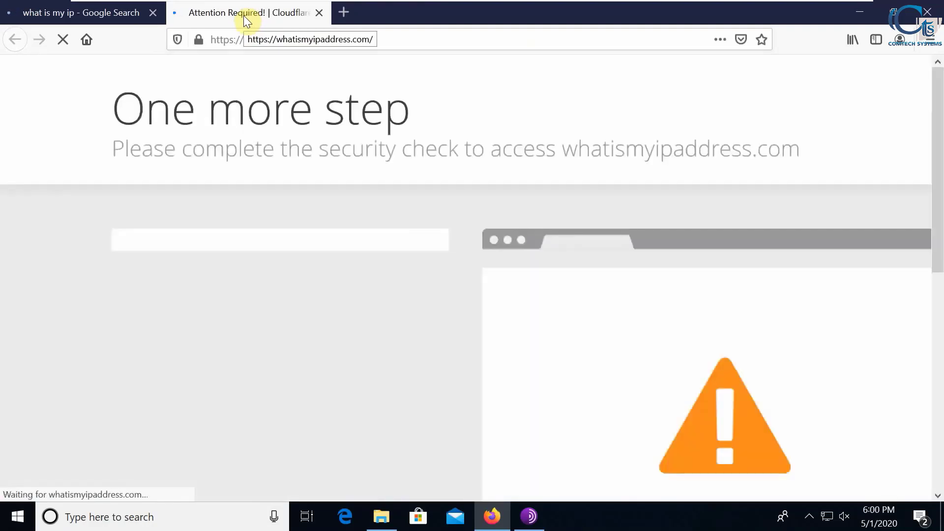
{"action": "scroll", "coordinate": [373, 169], "scroll_direction": "down", "scroll_amount": 2}
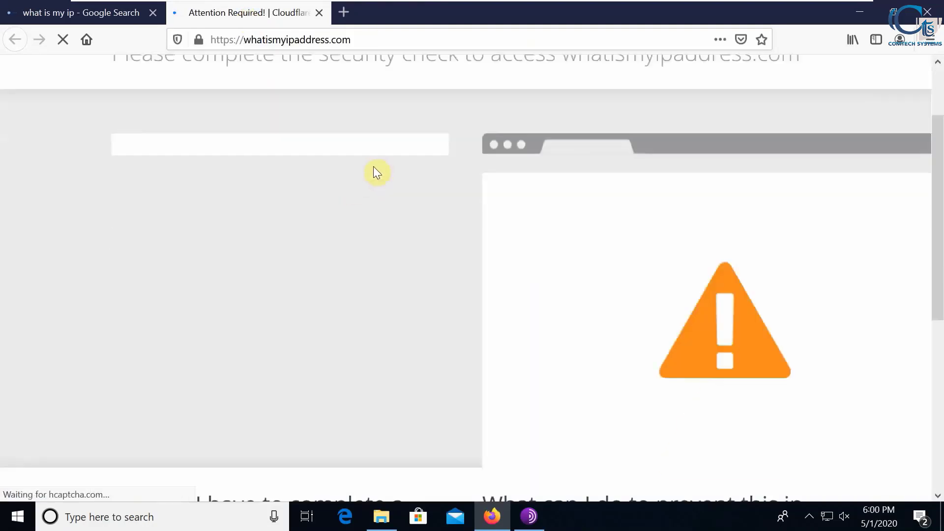
{"action": "scroll", "coordinate": [375, 163], "scroll_direction": "down", "scroll_amount": 5}
{"action": "scroll", "coordinate": [378, 158], "scroll_direction": "up", "scroll_amount": 5}
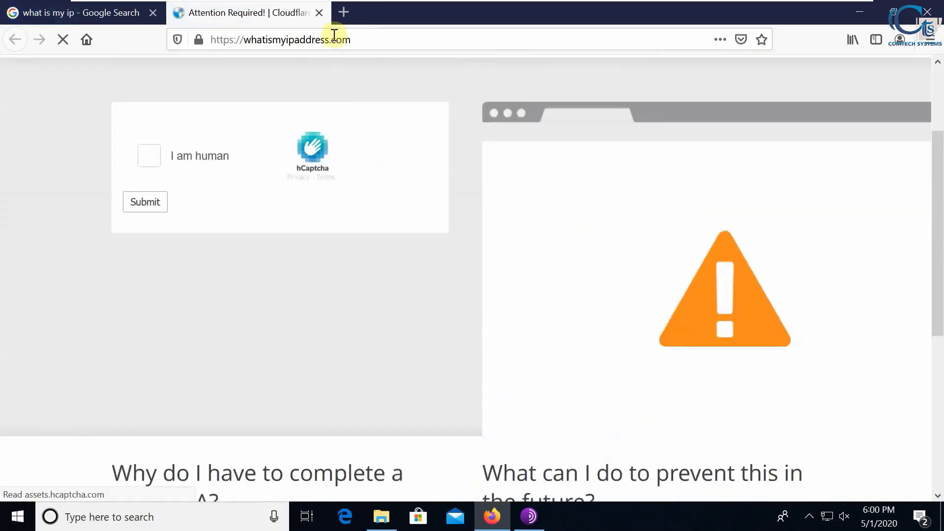
{"action": "left_click", "coordinate": [320, 12]}
- Open the iplocation.net search result "What is my IP address? - IP Location" in a new tab and switch to it
{"action": "scroll", "coordinate": [411, 321], "scroll_direction": "down", "scroll_amount": 3}
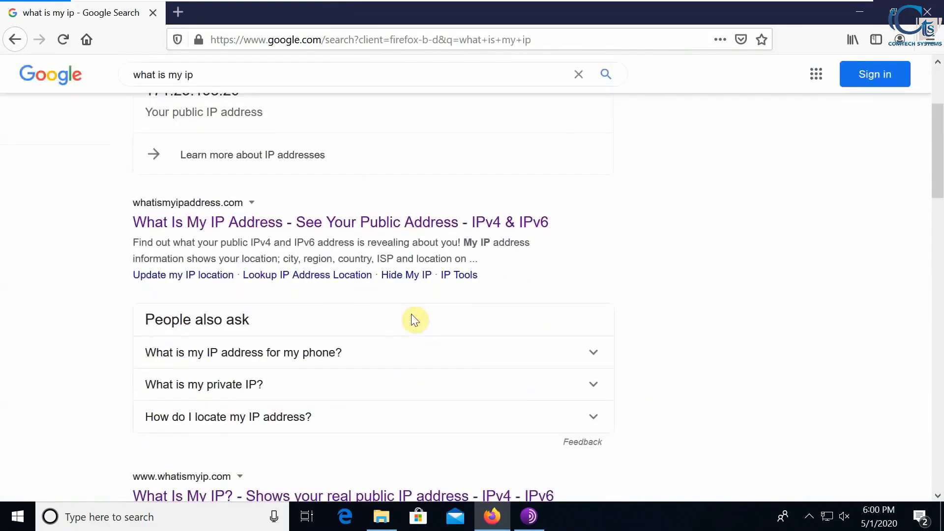
{"action": "scroll", "coordinate": [411, 320], "scroll_direction": "down", "scroll_amount": 7}
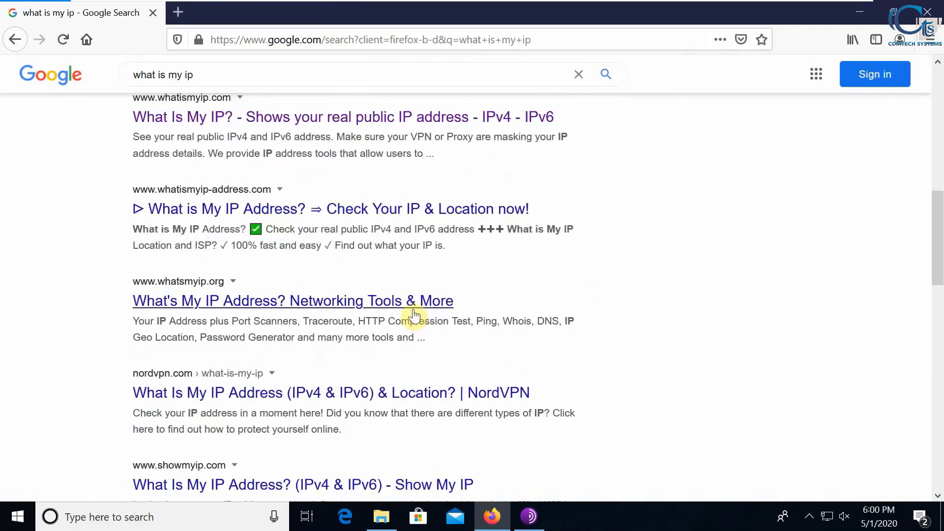
{"action": "scroll", "coordinate": [413, 313], "scroll_direction": "down", "scroll_amount": 2}
{"action": "scroll", "coordinate": [415, 315], "scroll_direction": "down", "scroll_amount": 4}
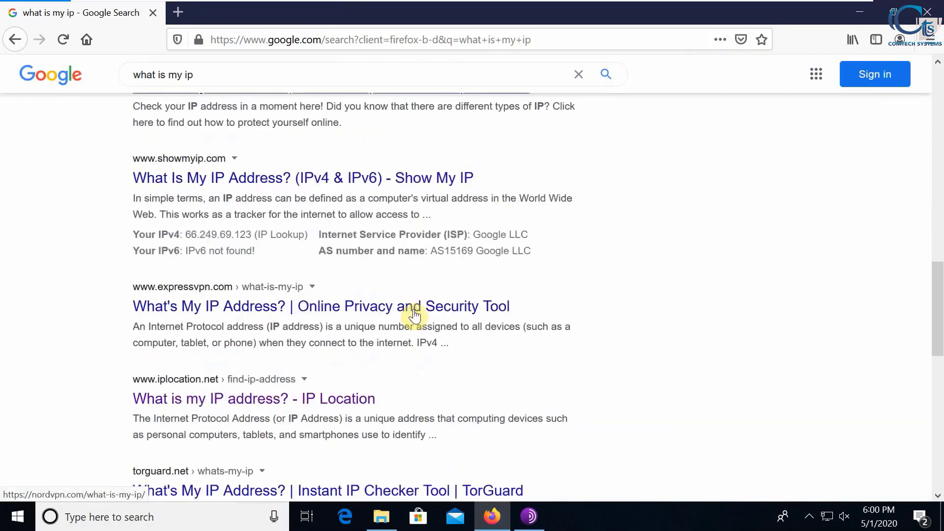
{"action": "scroll", "coordinate": [415, 315], "scroll_direction": "down", "scroll_amount": 1}
{"action": "scroll", "coordinate": [415, 315], "scroll_direction": "down", "scroll_amount": 1}
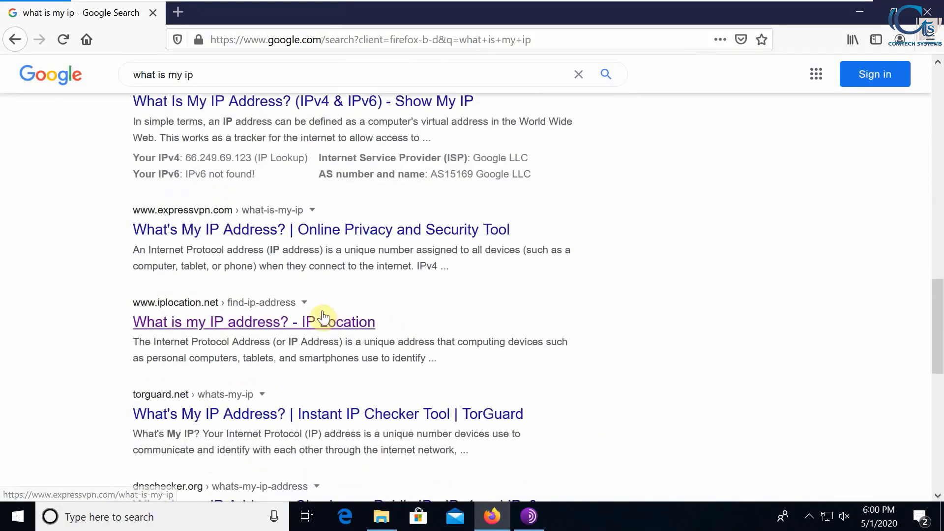
{"action": "right_click", "coordinate": [272, 327]}
{"action": "left_click", "coordinate": [314, 336]}
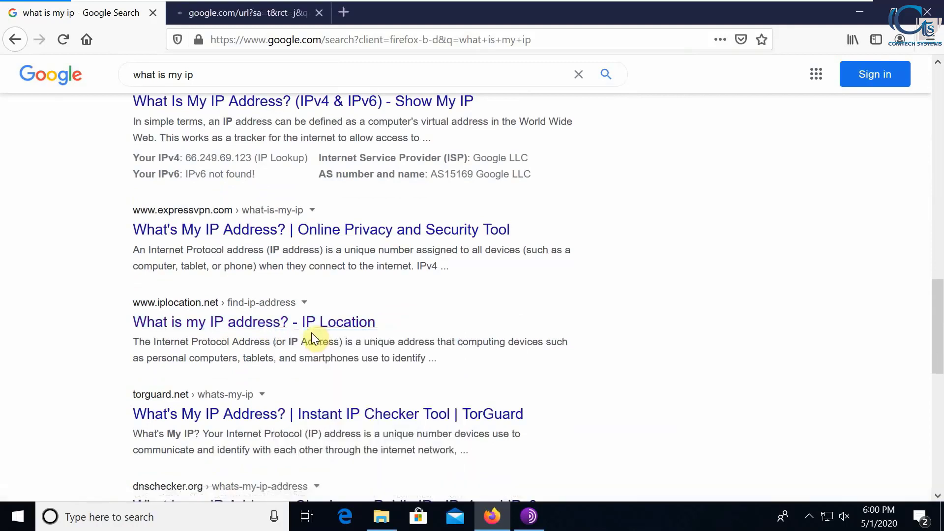
{"action": "left_click", "coordinate": [267, 19]}
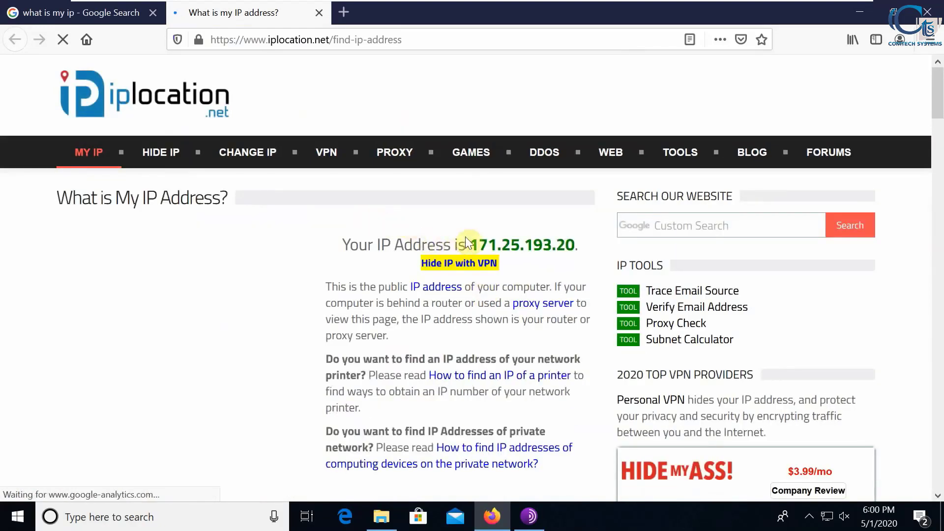
- Examine the reported IP address, its details table and the location map on the iplocation.net page, dismissing the tracking protection notice
{"action": "double_click", "coordinate": [566, 245]}
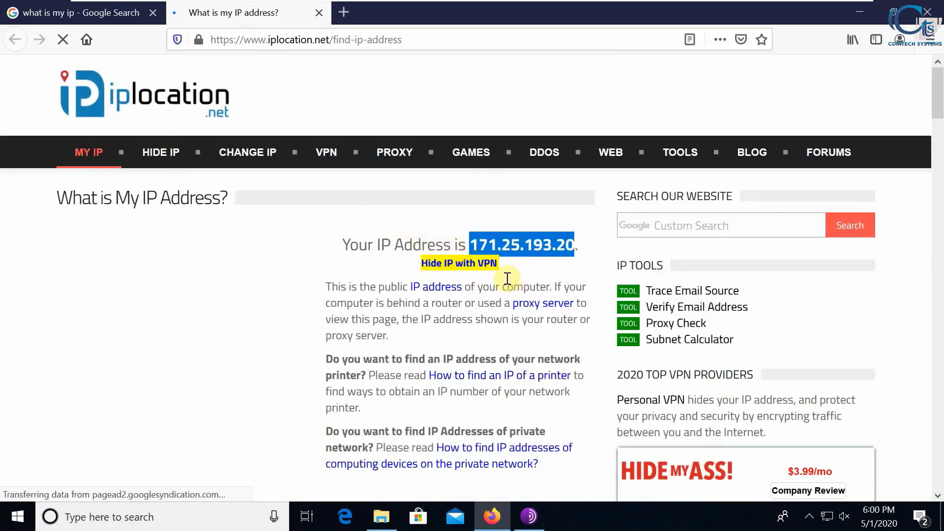
{"action": "scroll", "coordinate": [524, 273], "scroll_direction": "down", "scroll_amount": 7}
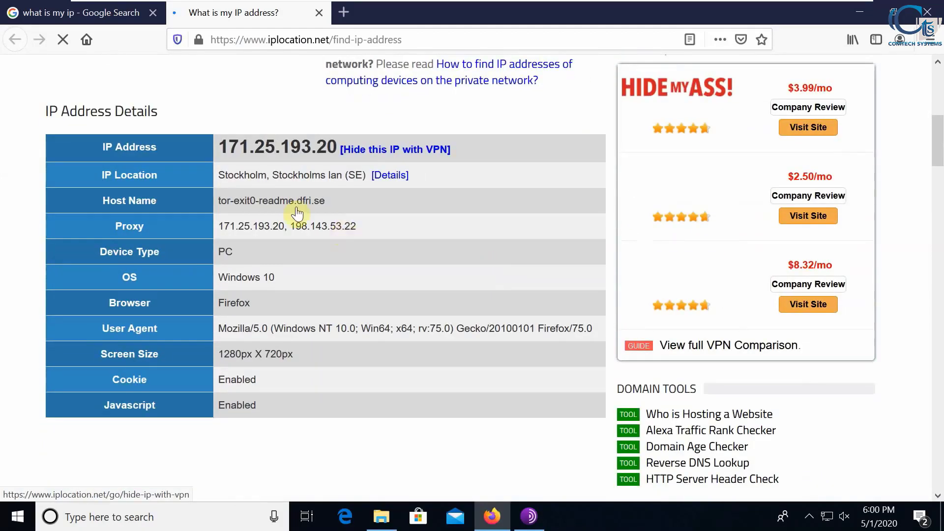
{"action": "triple_click", "coordinate": [334, 183]}
{"action": "scroll", "coordinate": [423, 251], "scroll_direction": "down", "scroll_amount": 5}
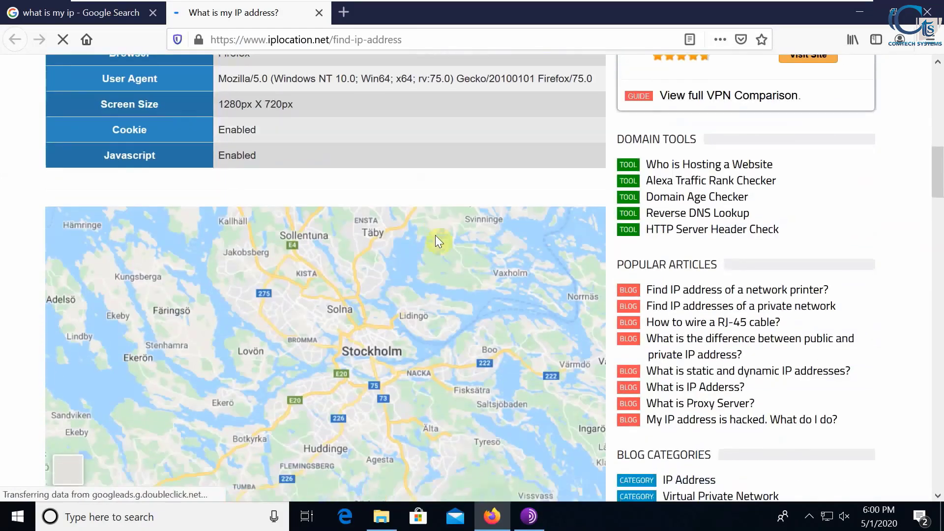
{"action": "scroll", "coordinate": [435, 241], "scroll_direction": "down", "scroll_amount": 3}
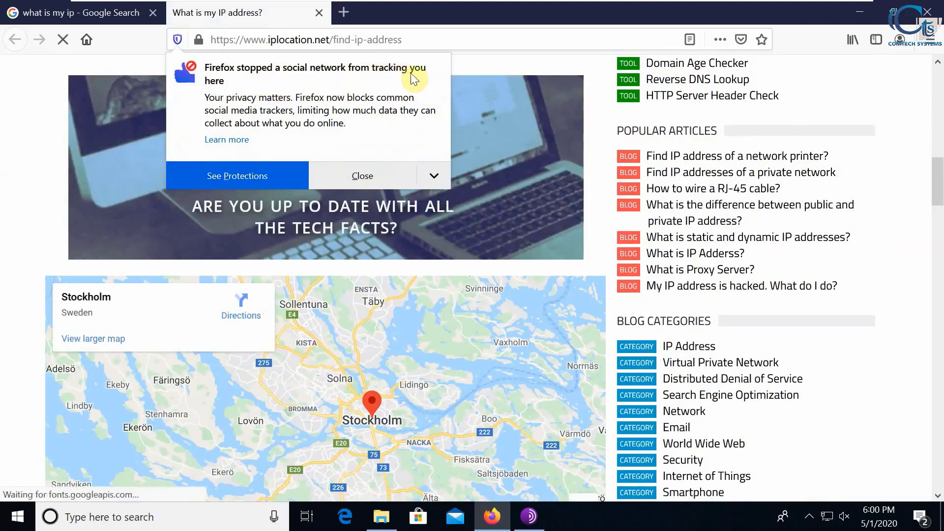
{"action": "left_click", "coordinate": [346, 181]}
{"action": "scroll", "coordinate": [10, 197], "scroll_direction": "down", "scroll_amount": 5}
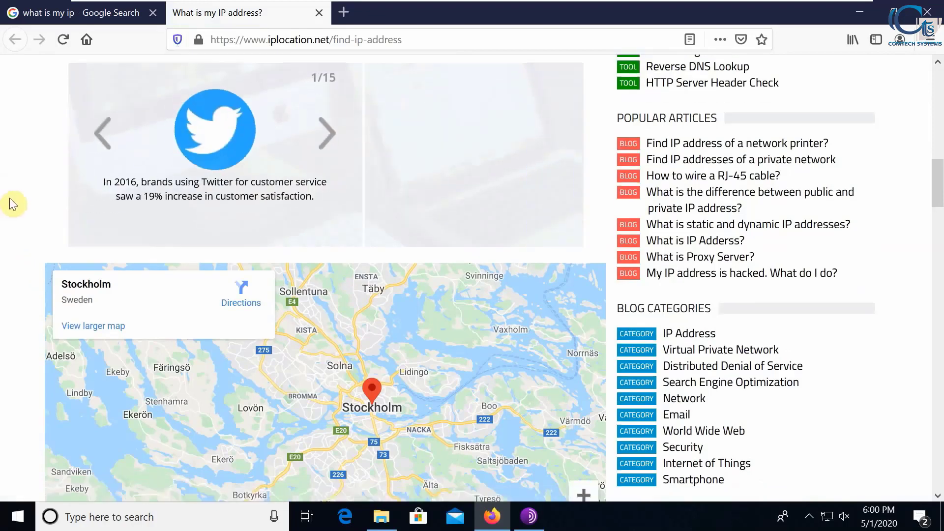
{"action": "scroll", "coordinate": [11, 197], "scroll_direction": "down", "scroll_amount": 10}
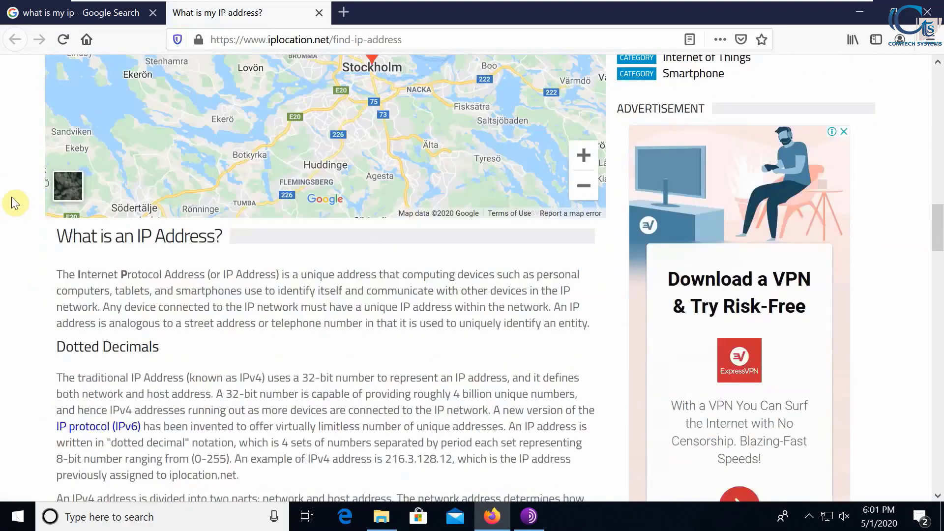
{"action": "scroll", "coordinate": [13, 191], "scroll_direction": "down", "scroll_amount": 7}
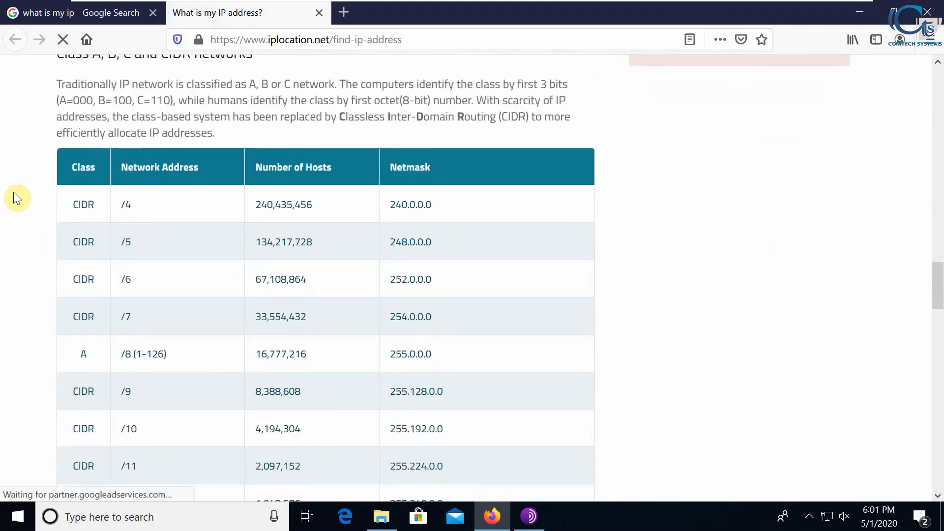
{"action": "scroll", "coordinate": [17, 188], "scroll_direction": "down", "scroll_amount": 7}
- Check the reported IP address once more and close the Firefox window with both tabs
{"action": "key", "text": "F5"}
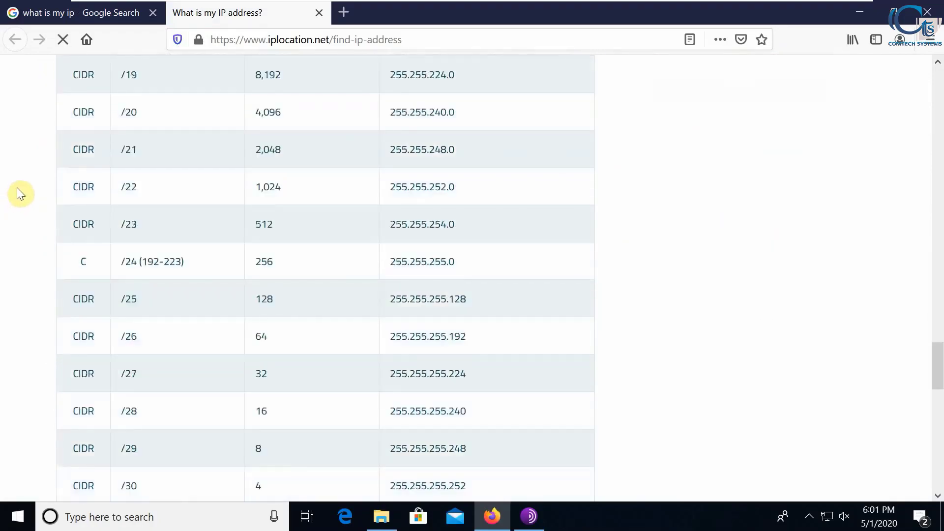
{"action": "scroll", "coordinate": [14, 185], "scroll_direction": "up", "scroll_amount": 20}
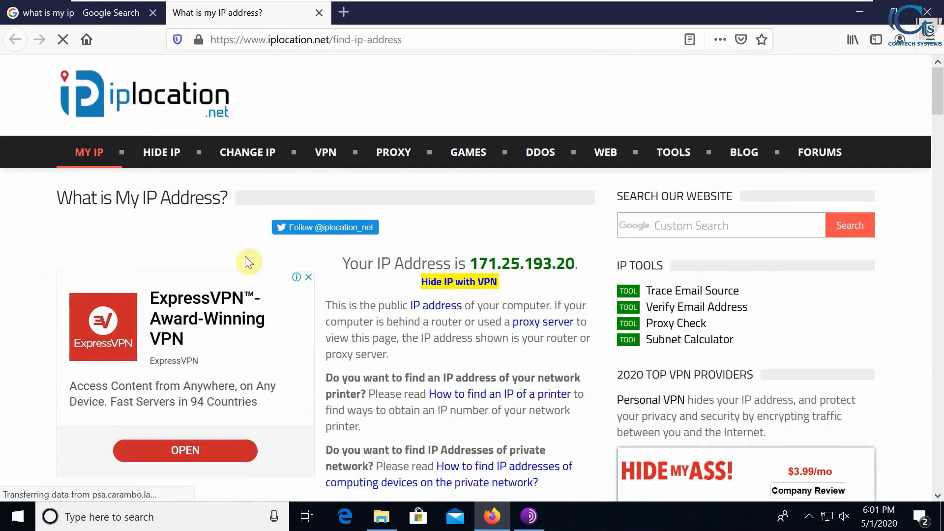
{"action": "key", "text": "F5"}
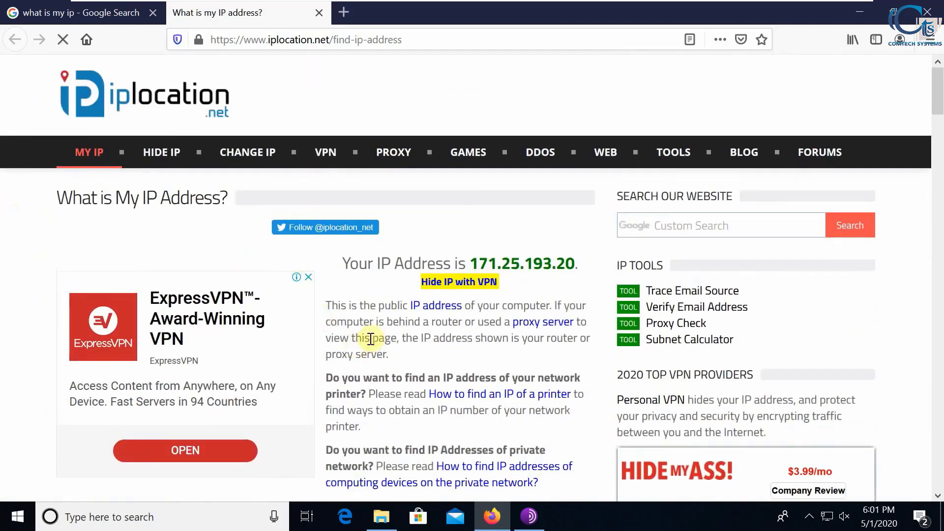
{"action": "left_click", "coordinate": [928, 12]}
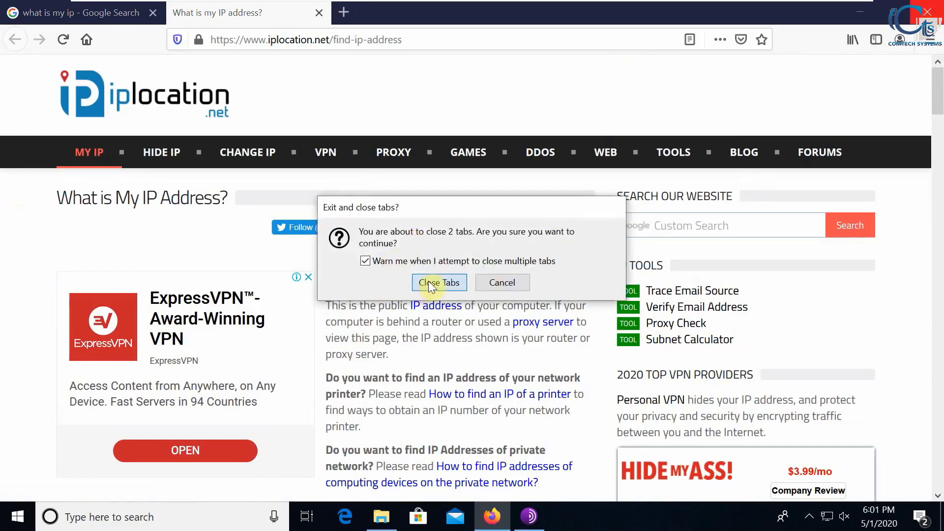
{"action": "left_click", "coordinate": [429, 281]}
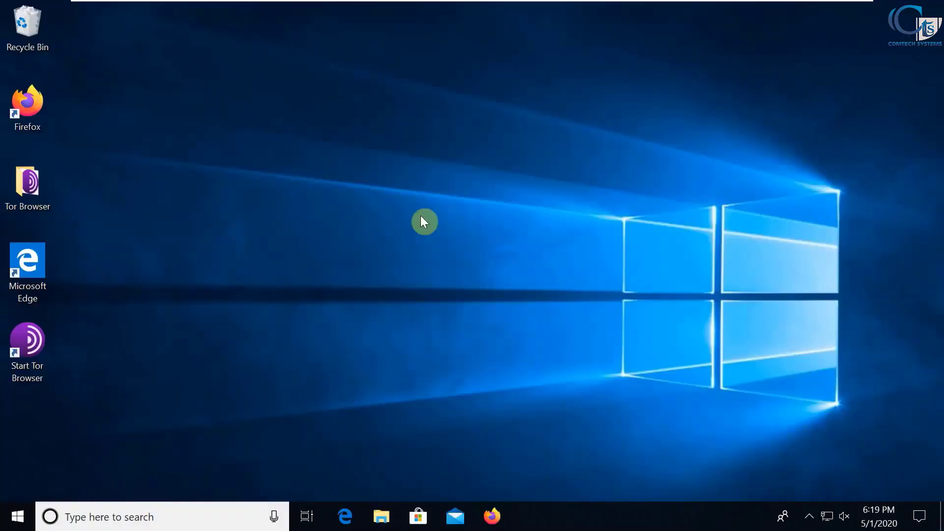
- Reopen Firefox and open the Connection Settings from the network section of its general options
{"action": "left_click", "coordinate": [492, 515]}
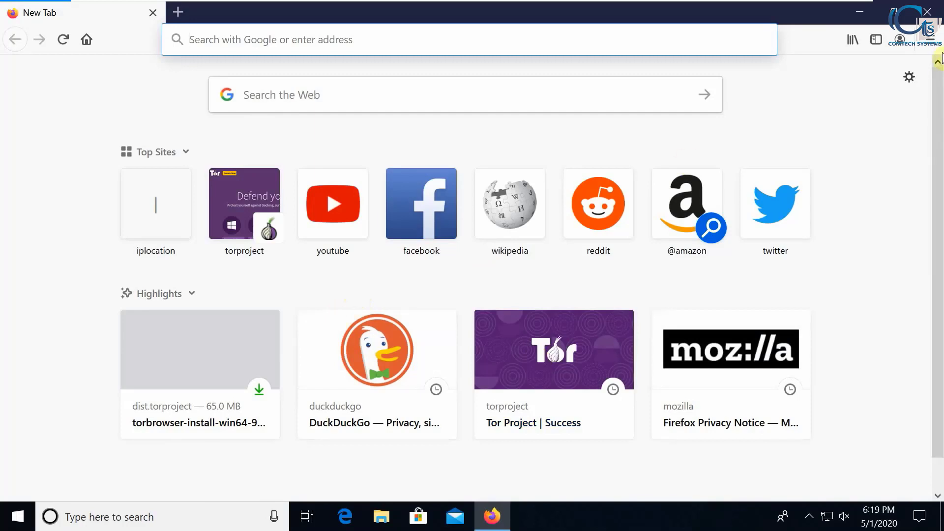
{"action": "left_click", "coordinate": [929, 39]}
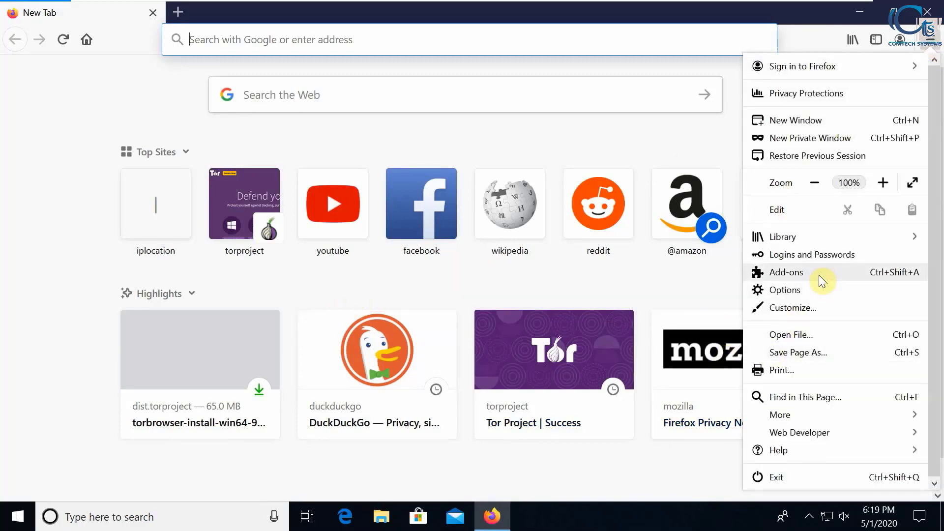
{"action": "left_click", "coordinate": [799, 290]}
{"action": "scroll", "coordinate": [607, 210], "scroll_direction": "down", "scroll_amount": 10}
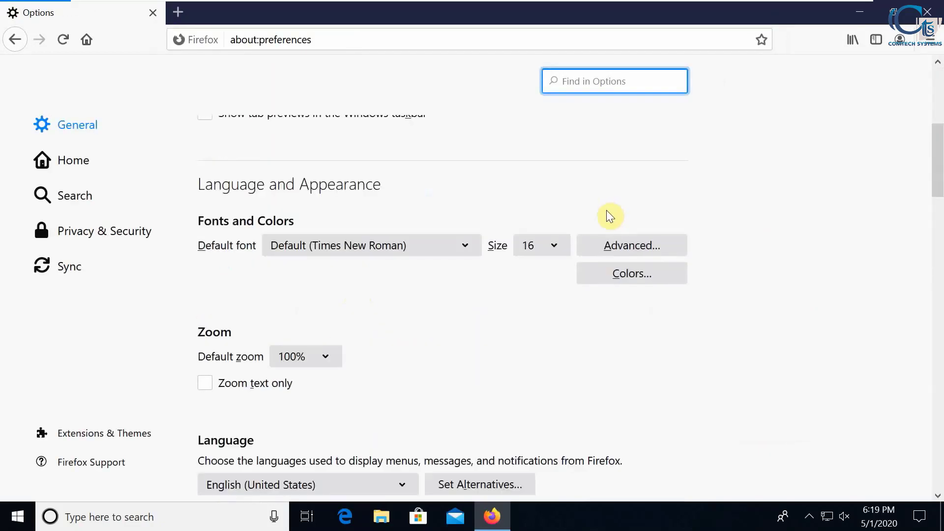
{"action": "left_click_drag", "start_coordinate": [940, 261], "coordinate": [929, 502]}
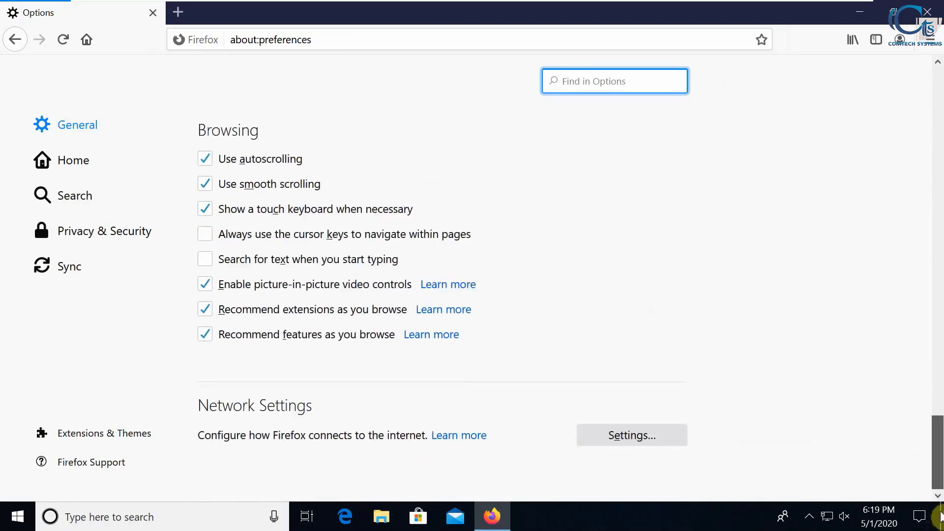
{"action": "left_click", "coordinate": [657, 445]}
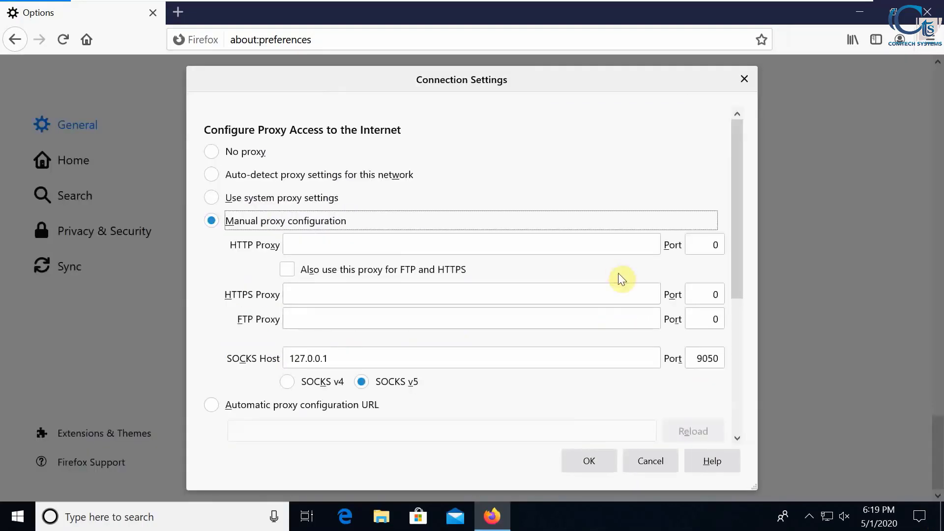
- Select the SOCKS host and port values in the manual proxy configuration to check them
{"action": "left_click_drag", "start_coordinate": [433, 358], "coordinate": [284, 362]}
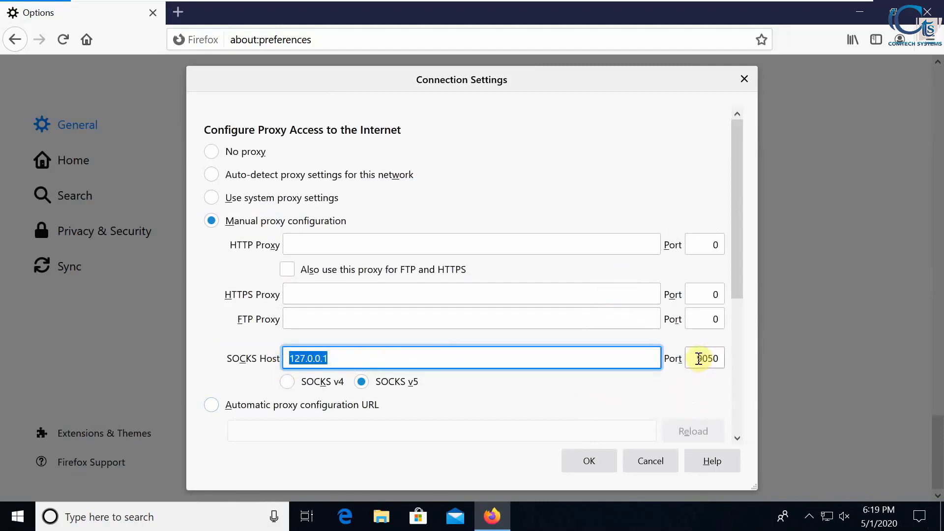
{"action": "left_click_drag", "start_coordinate": [701, 358], "coordinate": [729, 368]}
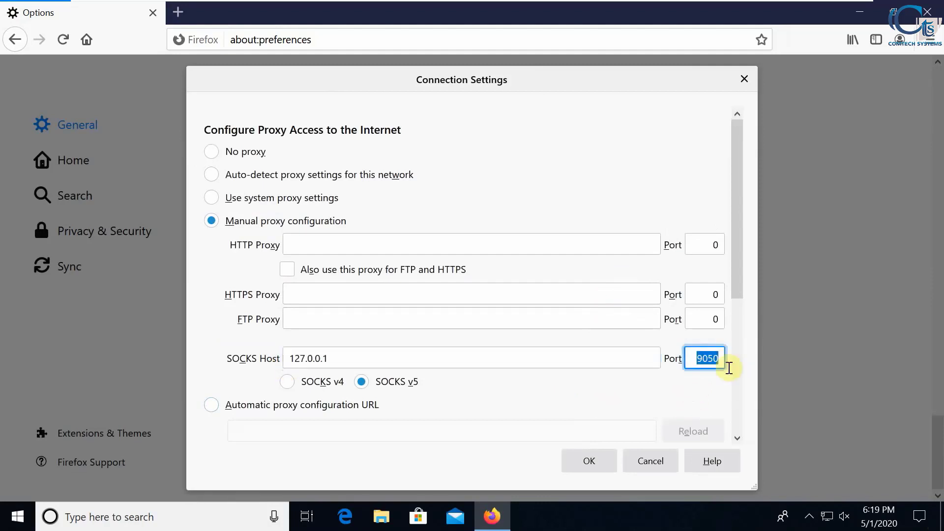
- Confirm the manual proxy settings, swap the Options tab for a new tab and try to open YouTube from the top sites
{"action": "left_click", "coordinate": [604, 466]}
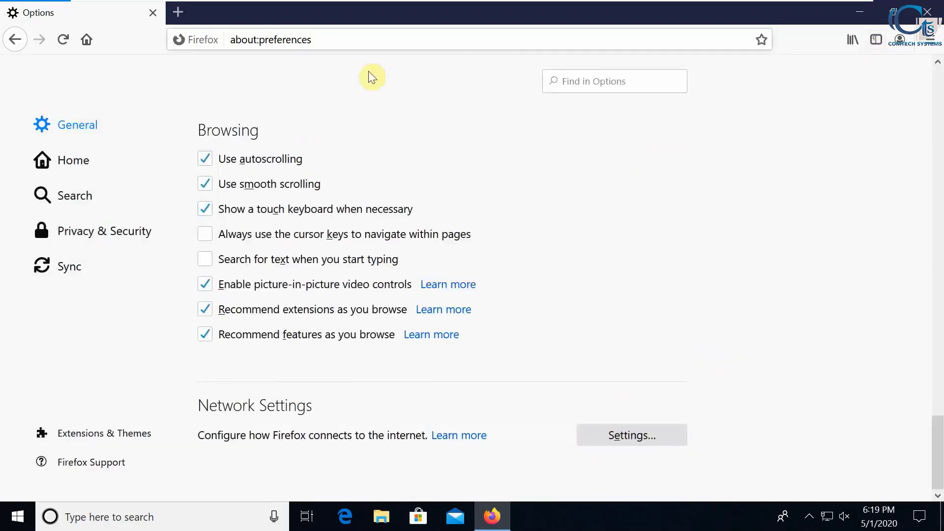
{"action": "left_click", "coordinate": [177, 13]}
{"action": "left_click", "coordinate": [153, 13]}
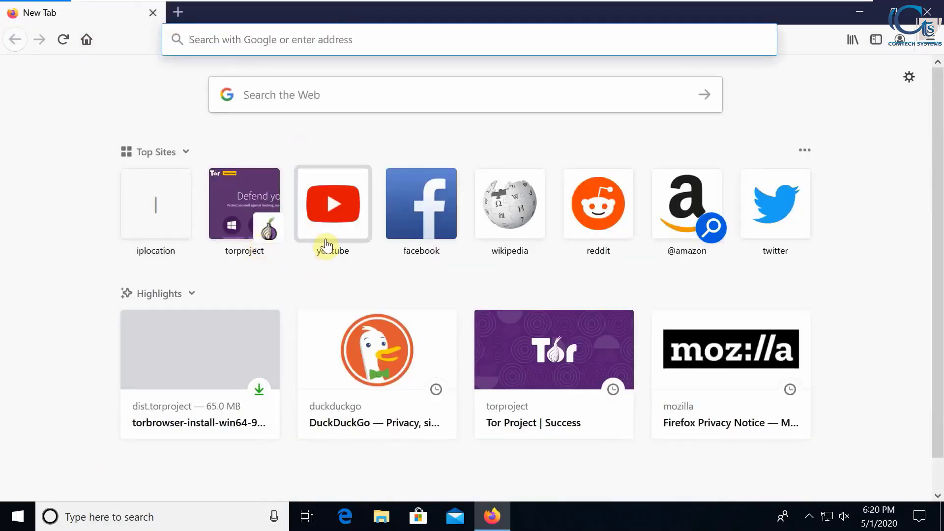
{"action": "left_click", "coordinate": [362, 175]}
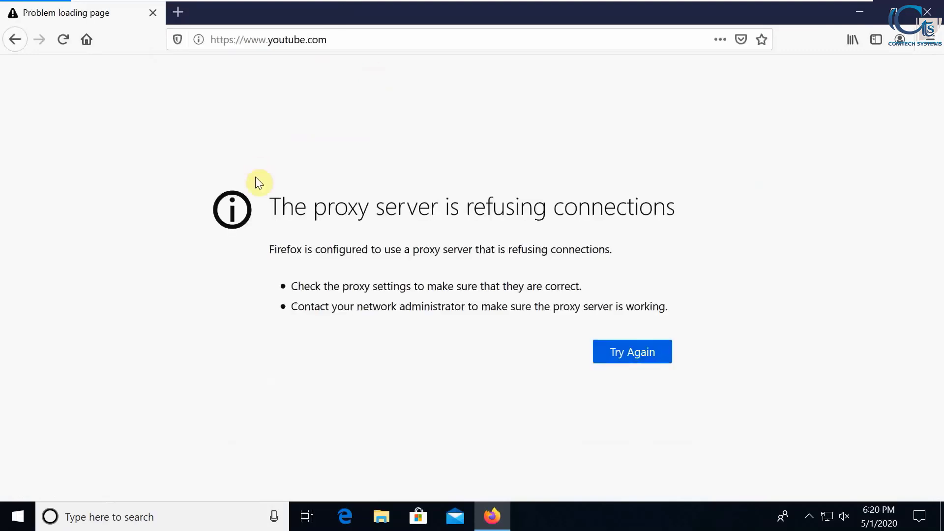
- Highlight the proxy error message on the page to read it and minimize the Firefox window
{"action": "left_click_drag", "start_coordinate": [273, 200], "coordinate": [650, 383]}
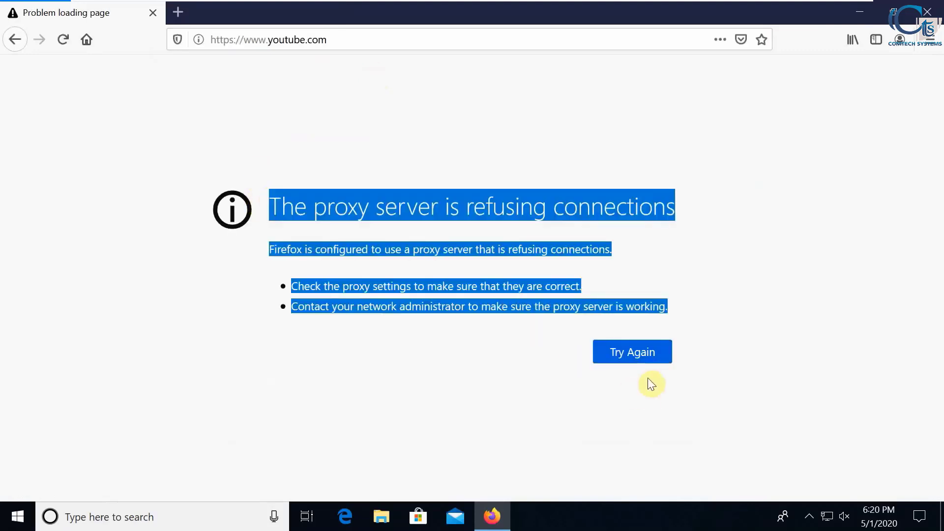
{"action": "left_click", "coordinate": [907, 239]}
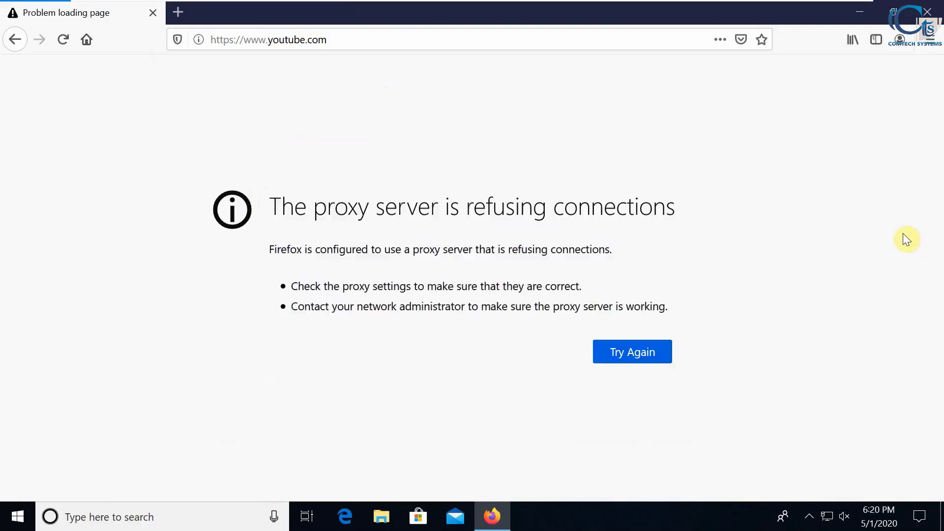
{"action": "left_click", "coordinate": [861, 12]}
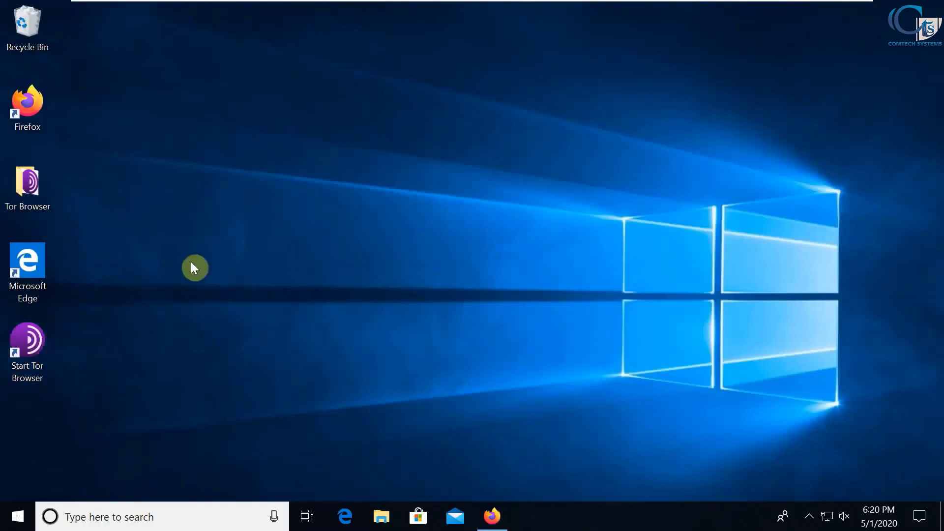
- Refresh the desktop and open the Tor folder located under Tor Browser > Browser > TorBrowser
{"action": "right_click", "coordinate": [168, 243]}
{"action": "left_click", "coordinate": [217, 290]}
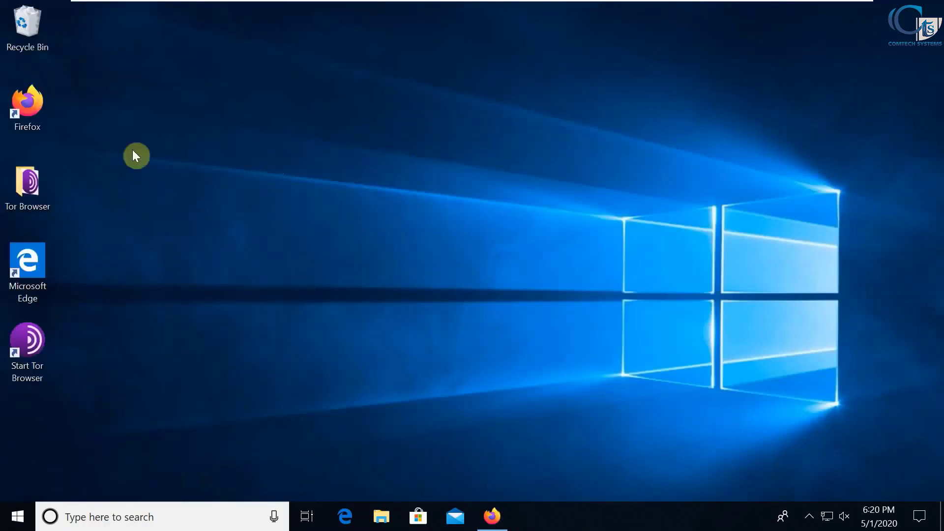
{"action": "double_click", "coordinate": [38, 202]}
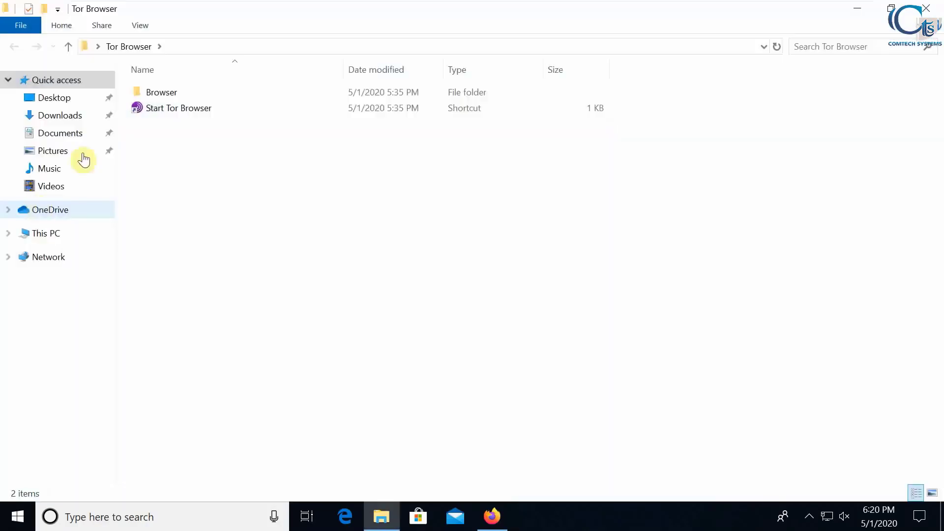
{"action": "left_click", "coordinate": [169, 93]}
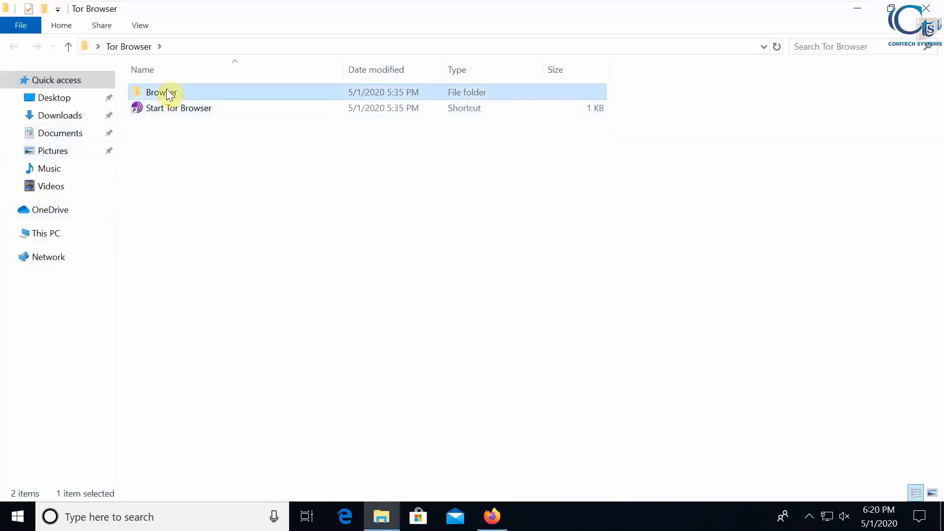
{"action": "double_click", "coordinate": [170, 93]}
{"action": "left_click", "coordinate": [178, 138]}
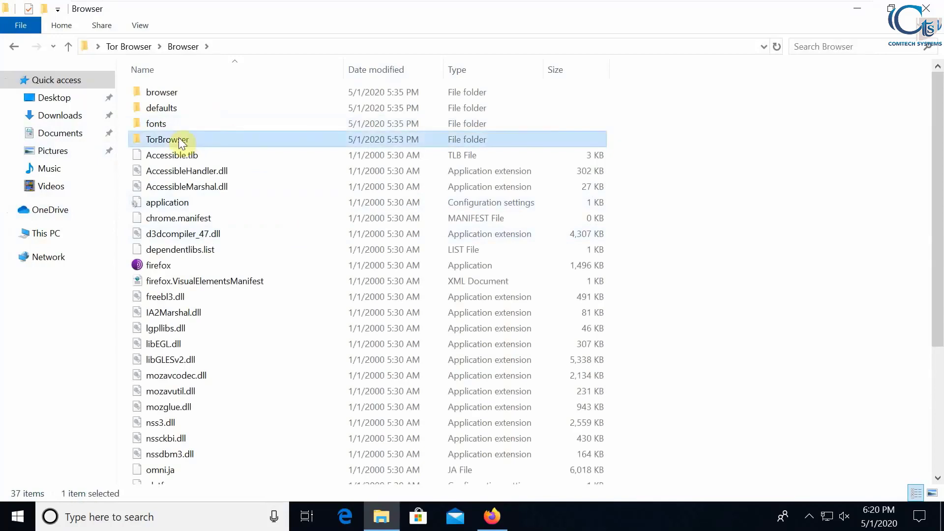
{"action": "double_click", "coordinate": [179, 139]}
{"action": "double_click", "coordinate": [164, 125]}
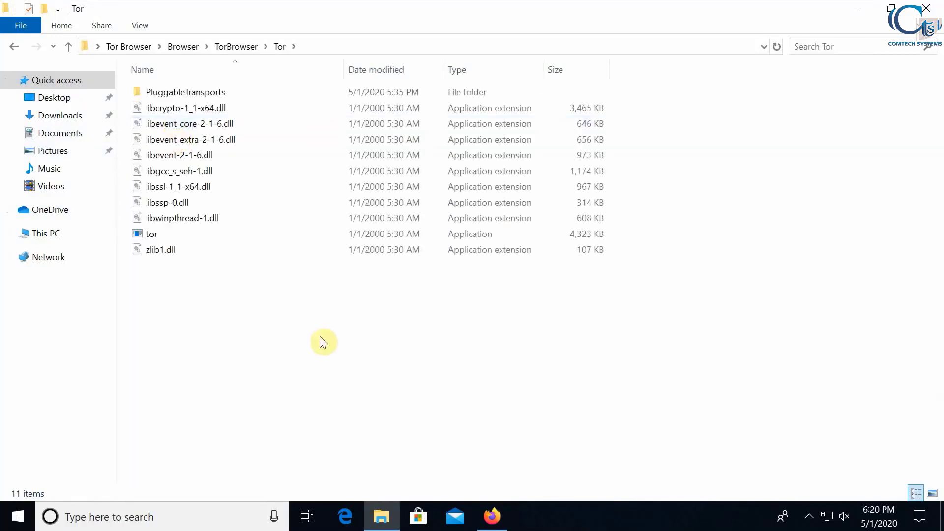
- Open Task Manager and look through the process list for a running tor process
{"action": "right_click", "coordinate": [574, 516]}
{"action": "left_click", "coordinate": [637, 443]}
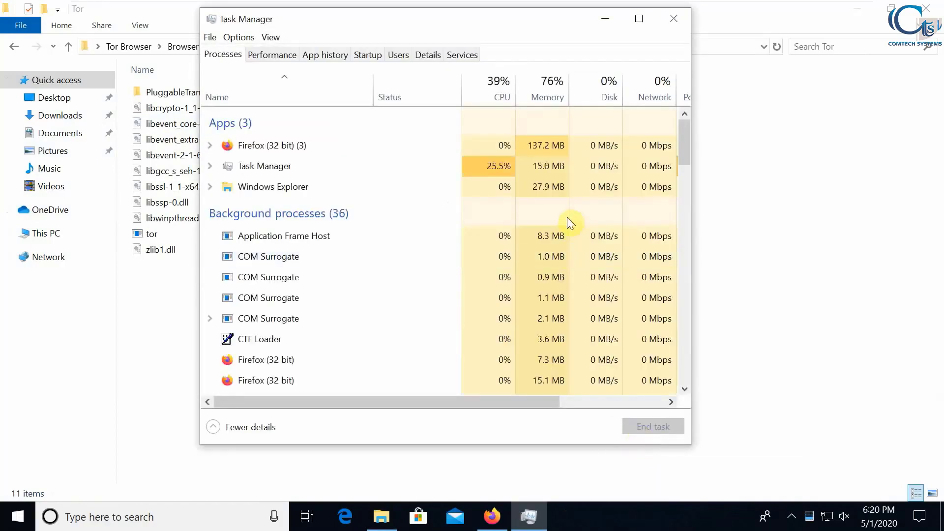
{"action": "left_click_drag", "start_coordinate": [686, 154], "coordinate": [686, 197]}
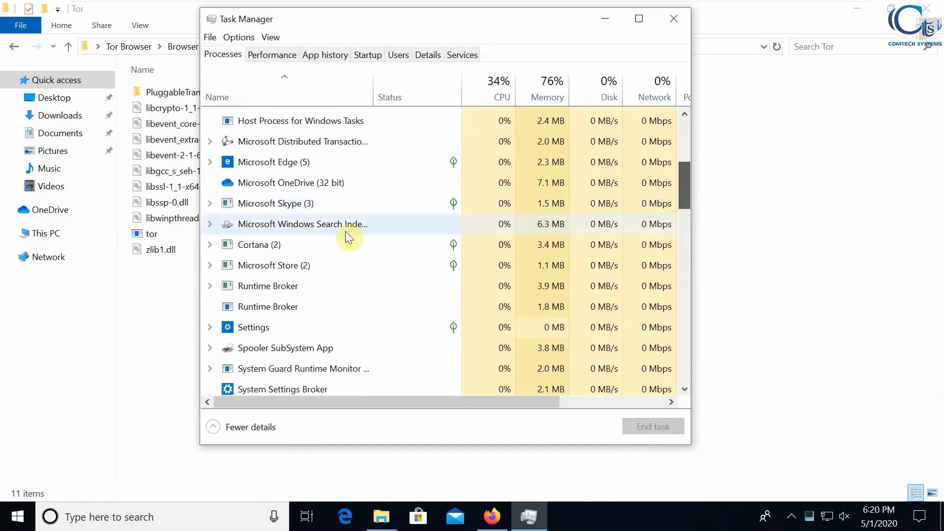
{"action": "left_click", "coordinate": [263, 248]}
{"action": "key", "text": "t"}
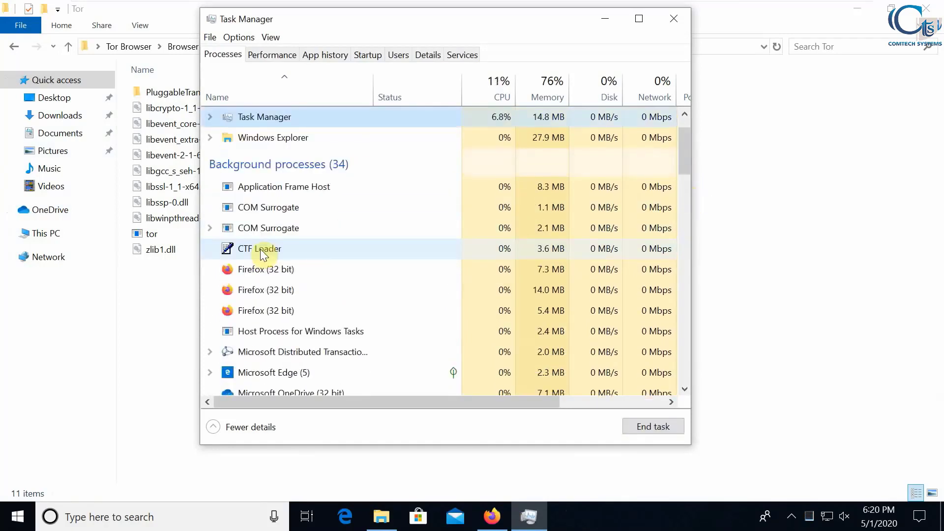
- Run the tor application from the Tor folder and check for its process in Task Manager
{"action": "left_click", "coordinate": [167, 239]}
{"action": "double_click", "coordinate": [167, 238]}
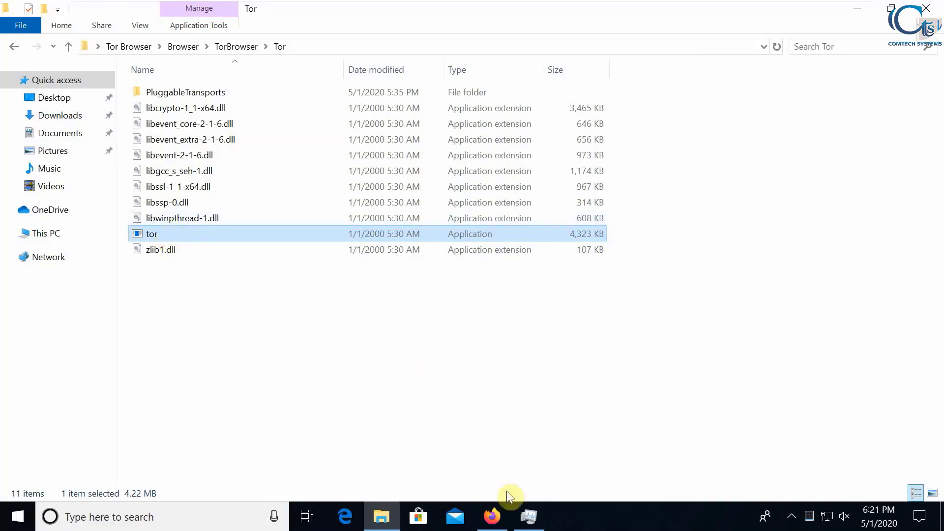
{"action": "left_click", "coordinate": [529, 516]}
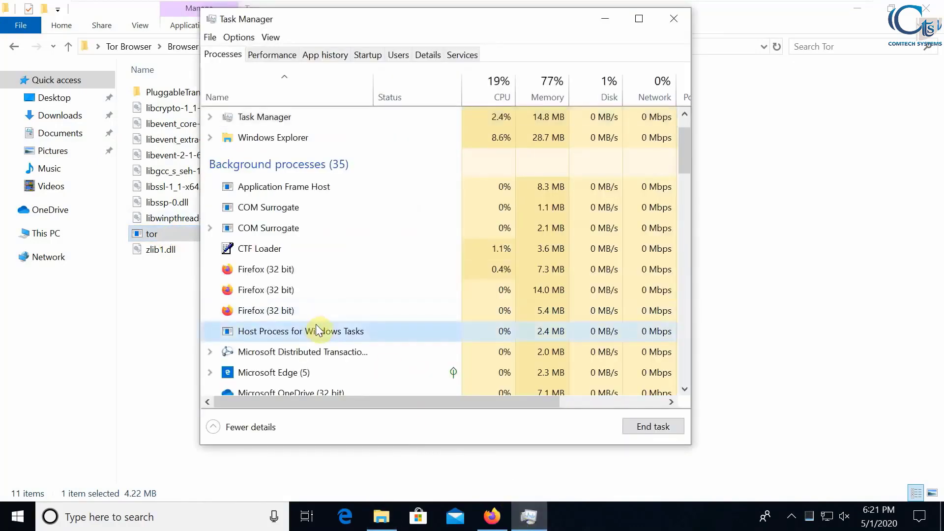
{"action": "type", "text": "tor"}
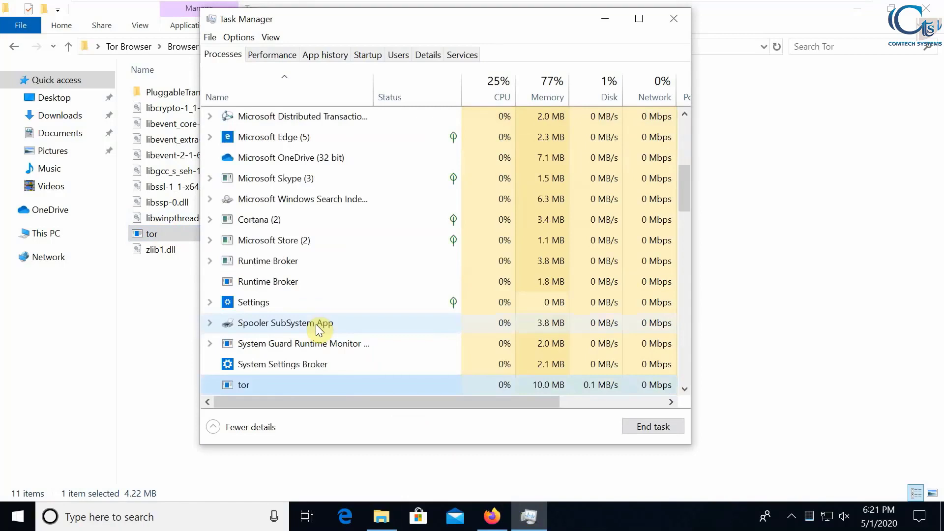
{"action": "left_click", "coordinate": [541, 521]}
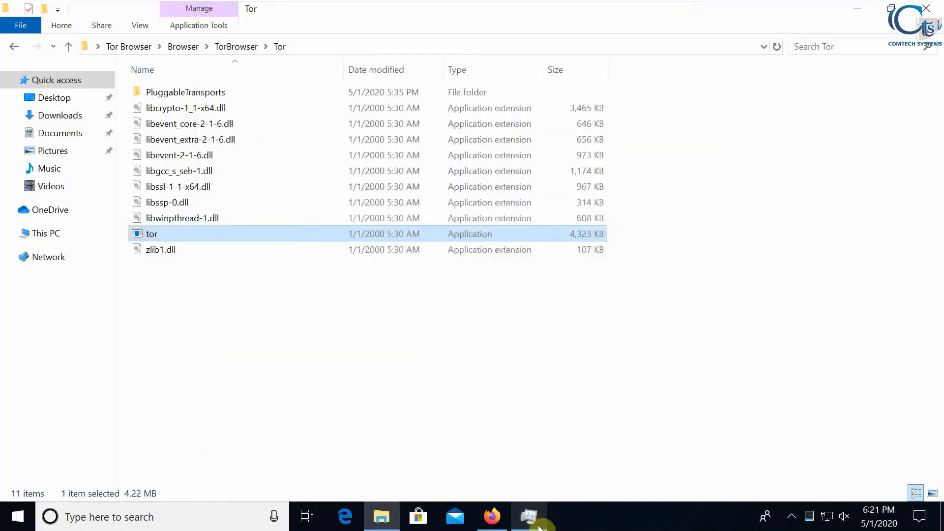
- Switch back to Firefox, reload the YouTube page and look through its recommended and trending videos
{"action": "left_click", "coordinate": [492, 516]}
{"action": "left_click", "coordinate": [63, 43]}
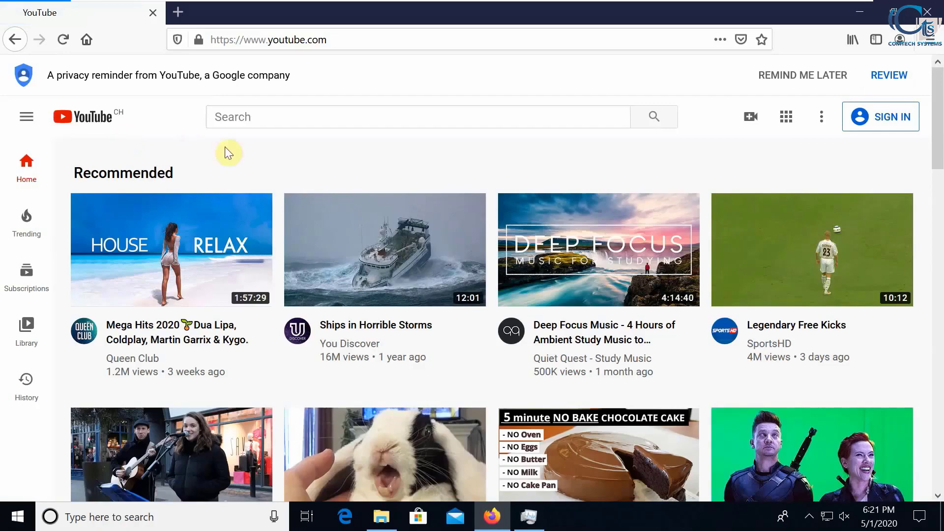
{"action": "scroll", "coordinate": [414, 273], "scroll_direction": "down", "scroll_amount": 9}
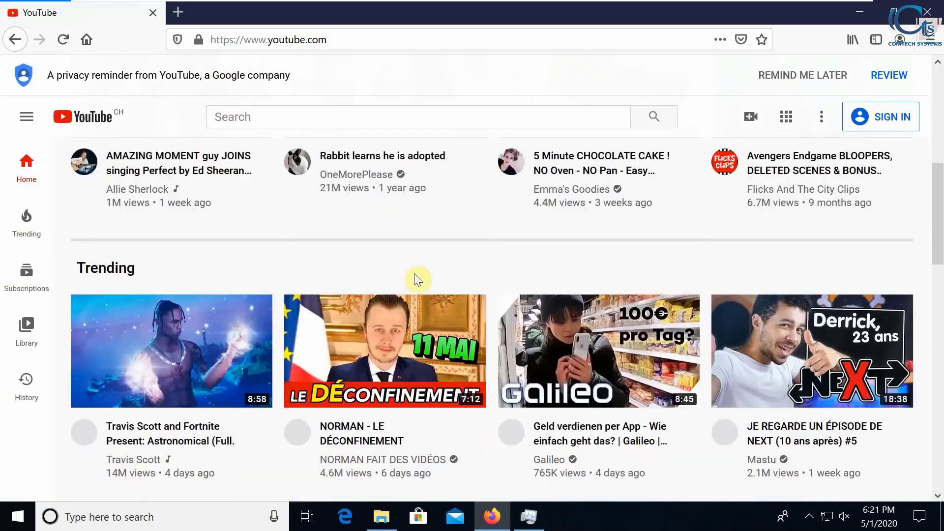
{"action": "scroll", "coordinate": [414, 273], "scroll_direction": "up", "scroll_amount": 9}
- Open the iplocation.net find-ip-address page in a new tab and examine the reported IP address and IP location
{"action": "left_click", "coordinate": [183, 16]}
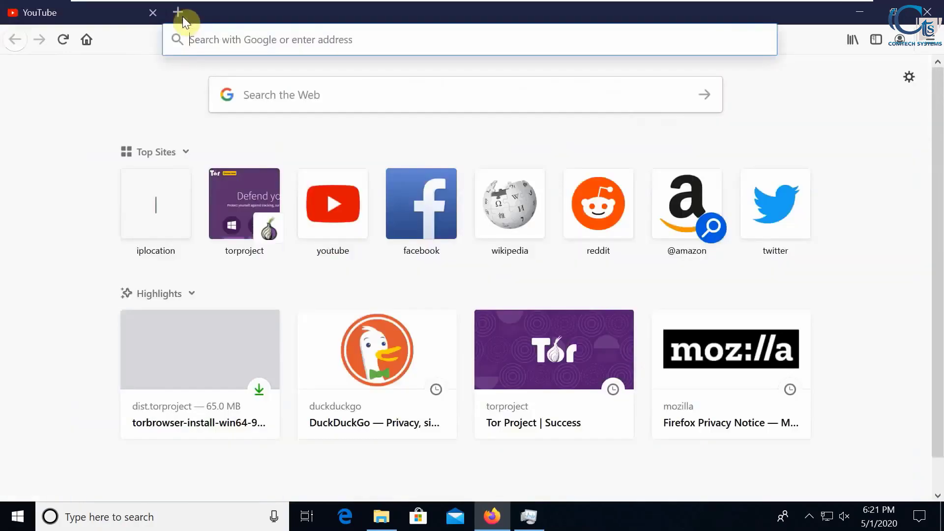
{"action": "left_click", "coordinate": [242, 45]}
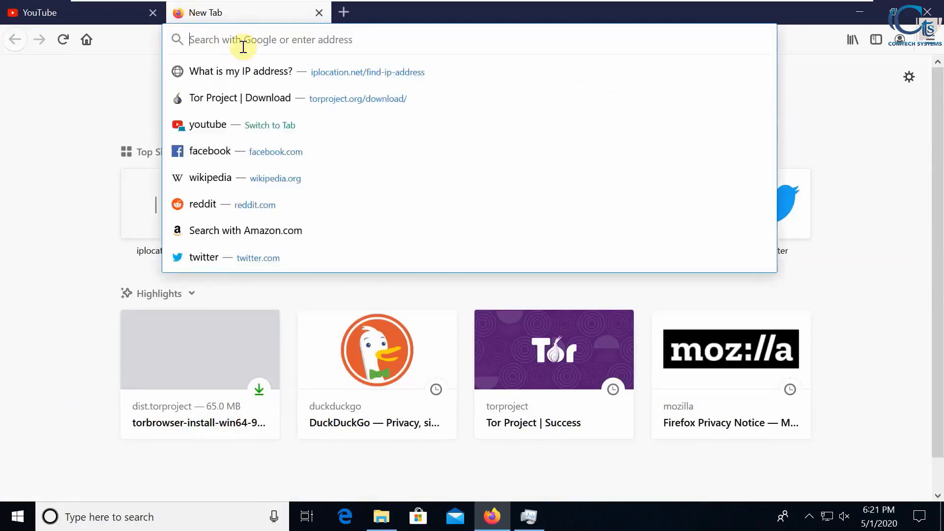
{"action": "left_click", "coordinate": [248, 67]}
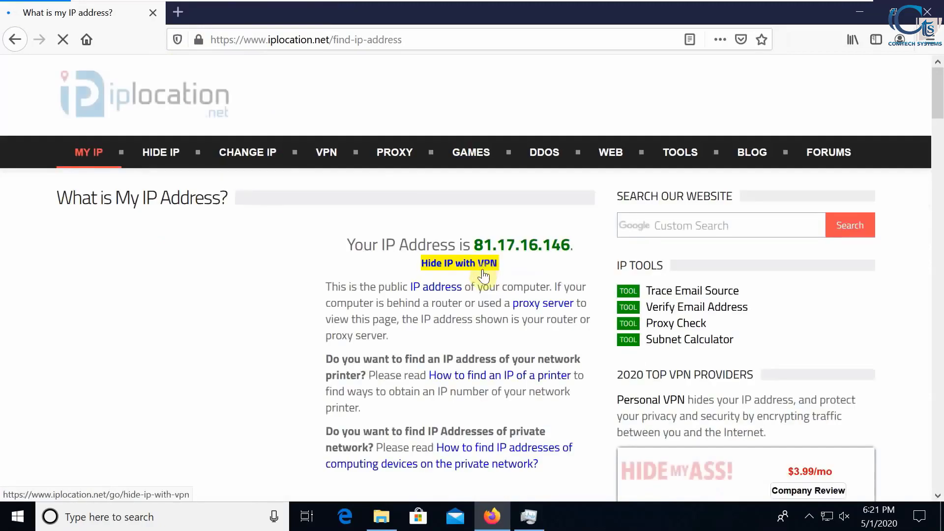
{"action": "left_click_drag", "start_coordinate": [475, 243], "coordinate": [583, 246]}
{"action": "scroll", "coordinate": [536, 307], "scroll_direction": "down", "scroll_amount": 5}
{"action": "scroll", "coordinate": [518, 308], "scroll_direction": "down", "scroll_amount": 1}
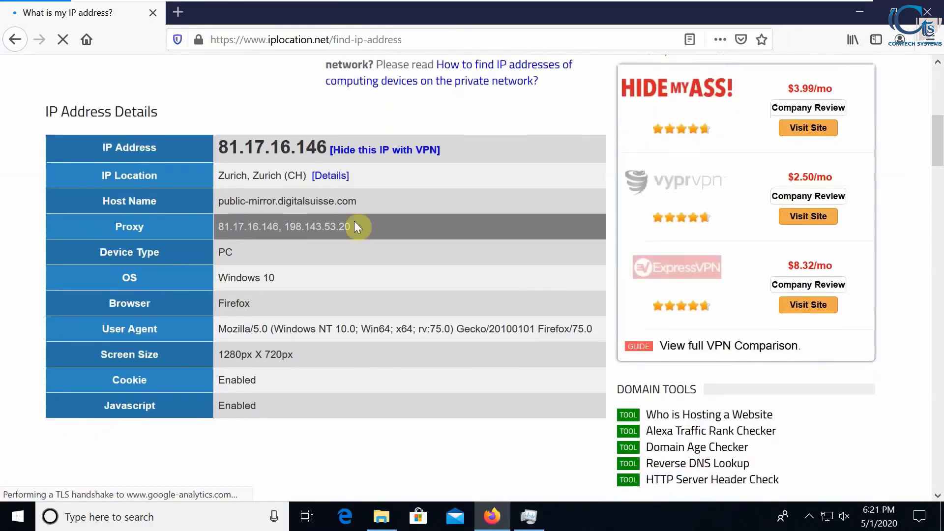
{"action": "left_click_drag", "start_coordinate": [269, 175], "coordinate": [225, 175]}
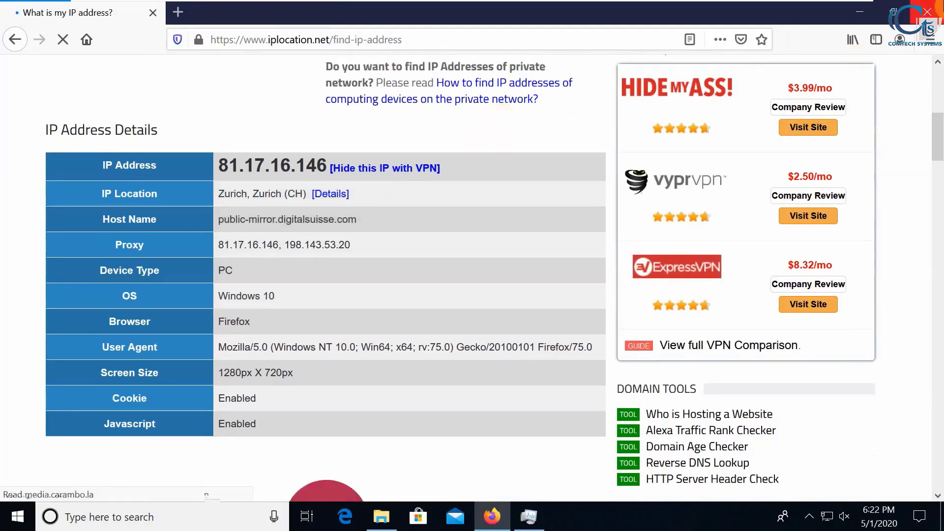
- Set Firefox's network connection to No proxy and reload the iplocation.net find-ip-address page
{"action": "left_click", "coordinate": [929, 39]}
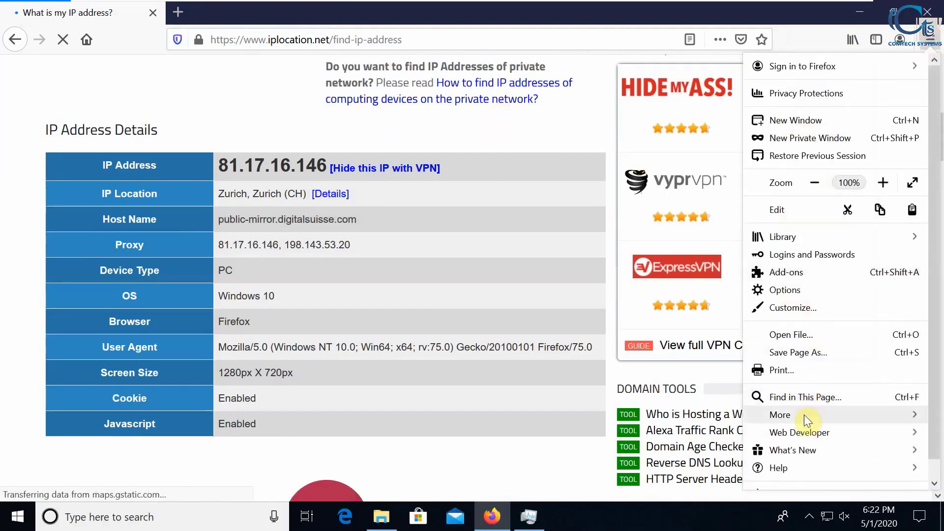
{"action": "left_click", "coordinate": [762, 291]}
{"action": "scroll", "coordinate": [634, 325], "scroll_direction": "down", "scroll_amount": 20}
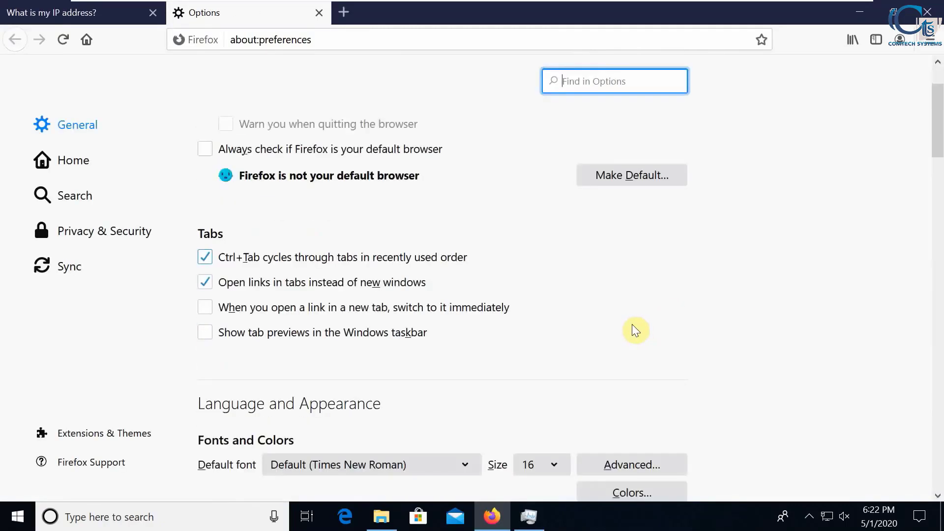
{"action": "scroll", "coordinate": [635, 310], "scroll_direction": "down", "scroll_amount": 5}
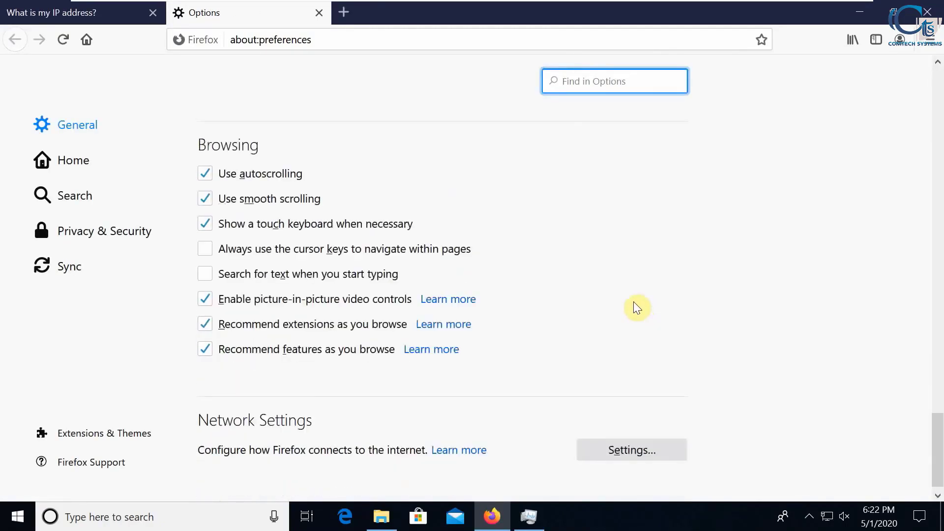
{"action": "left_click", "coordinate": [659, 436]}
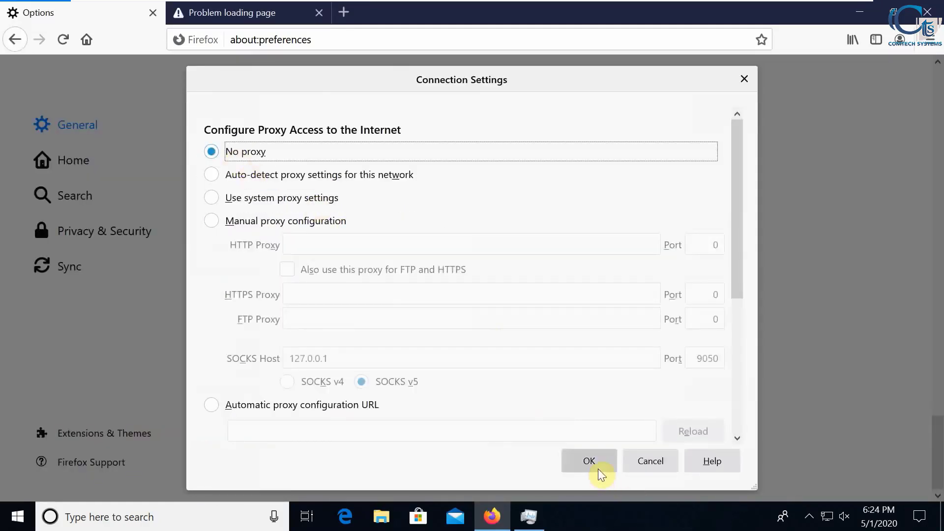
{"action": "left_click", "coordinate": [597, 467]}
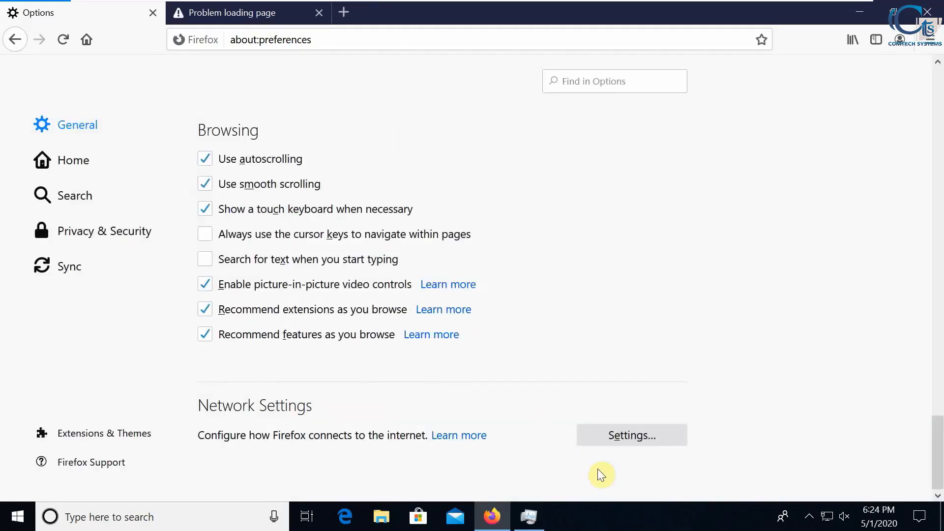
{"action": "left_click", "coordinate": [221, 20]}
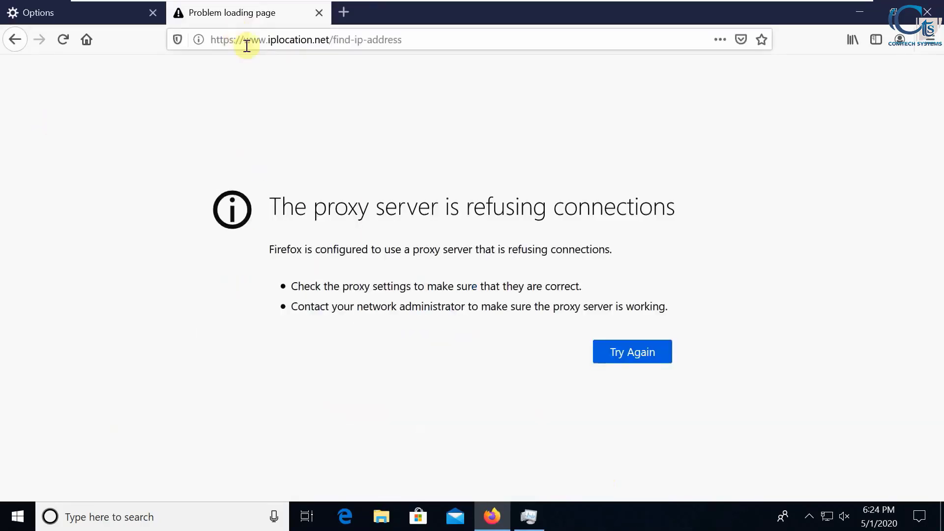
{"action": "left_click", "coordinate": [60, 32]}
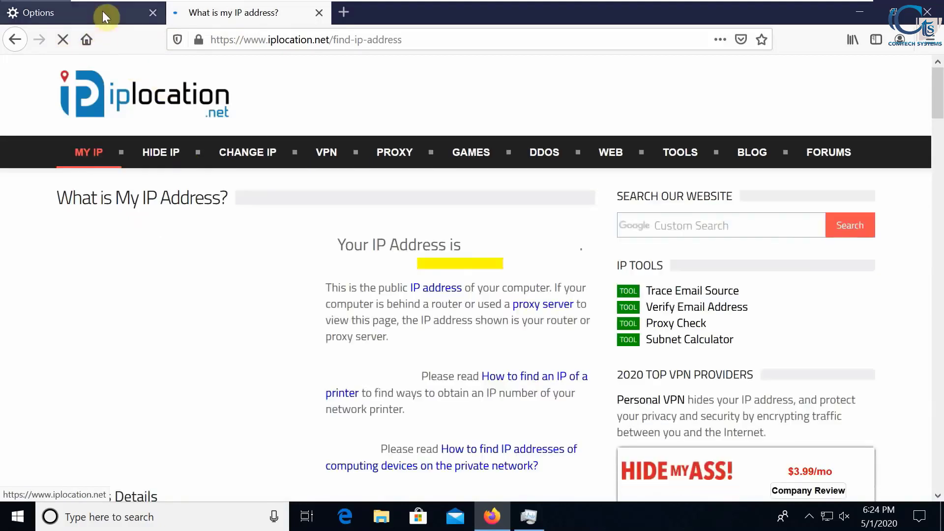
- Reopen the Connection Settings from the Options tab to check the proxy selection and dismiss them without changes
{"action": "left_click", "coordinate": [103, 11]}
{"action": "scroll", "coordinate": [733, 313], "scroll_direction": "up", "scroll_amount": 2}
{"action": "scroll", "coordinate": [728, 317], "scroll_direction": "down", "scroll_amount": 2}
{"action": "left_click", "coordinate": [635, 435]}
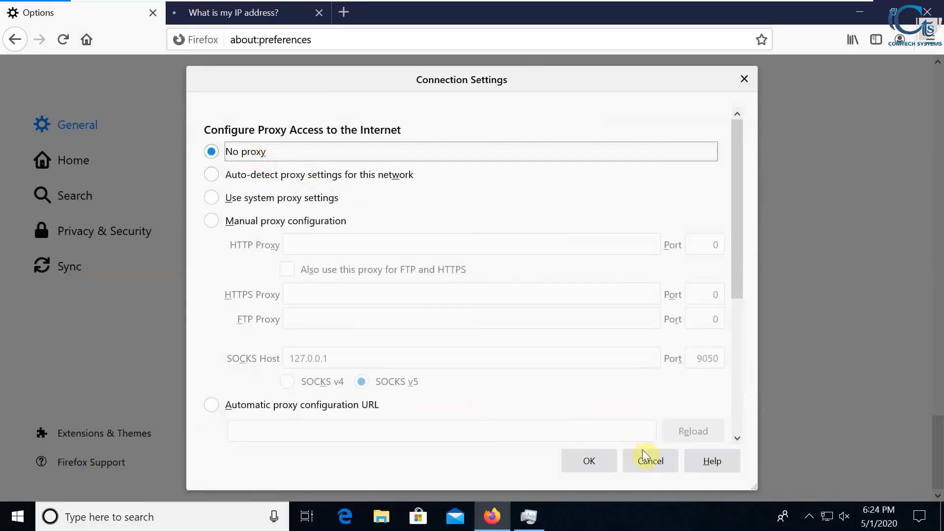
{"action": "left_click", "coordinate": [648, 460]}
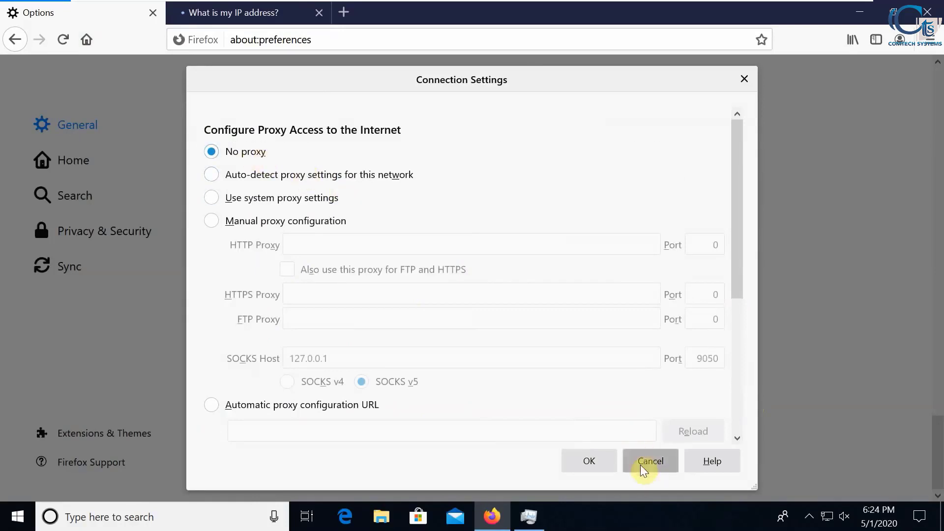